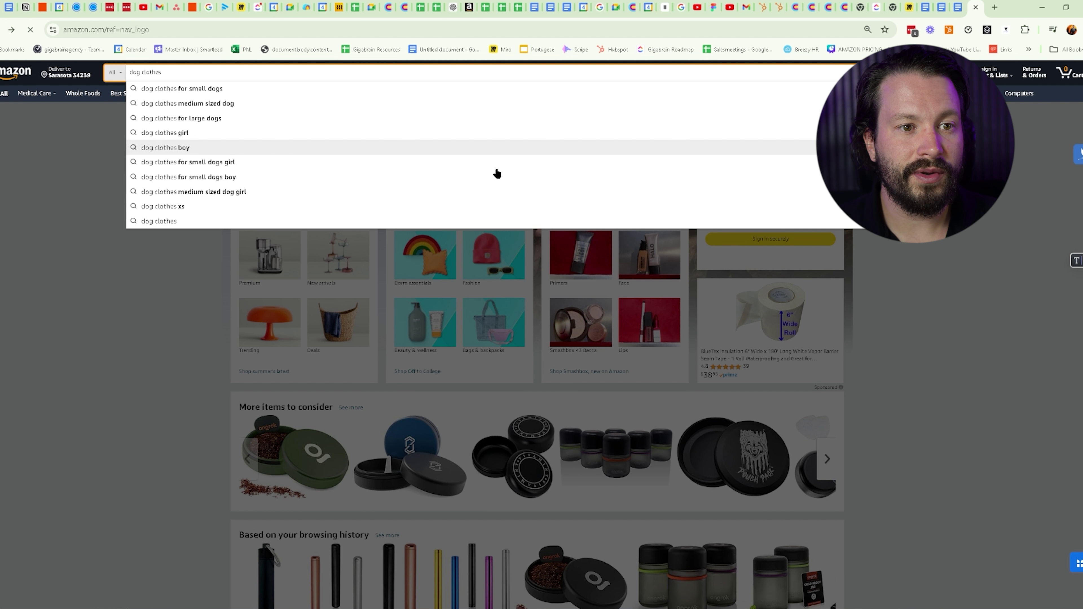
# Run the suggested Amazon search for 'dog clothes girl'.
pyautogui.click(554, 132)
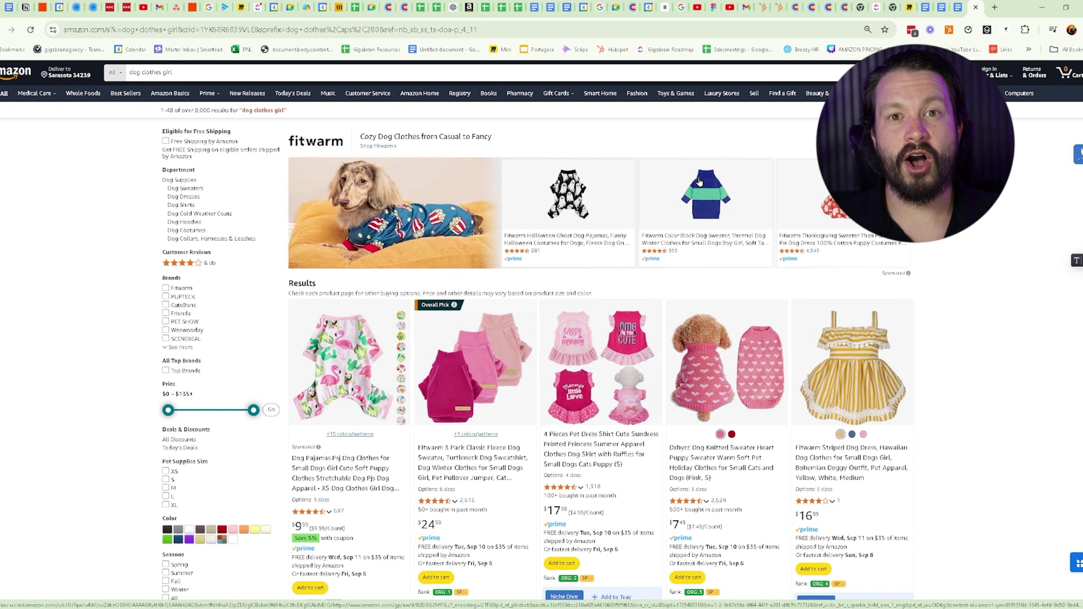
# Launch a Niche Dive on the second result, the Fitwarm 3 Pack fleece dog sweater.
pyautogui.scroll(-2, 699, 181)
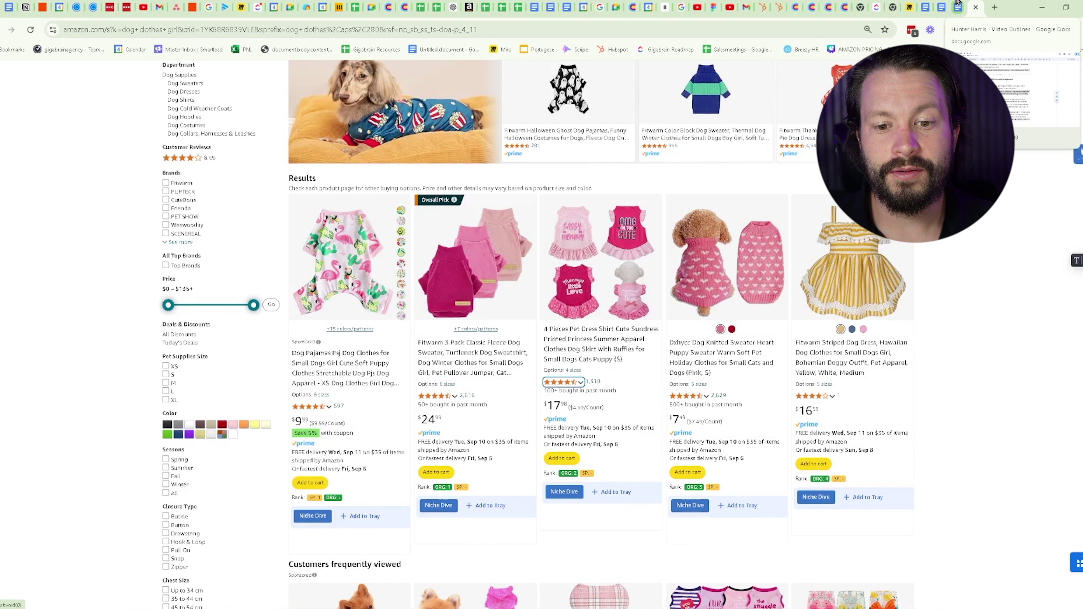
pyautogui.moveTo(452, 514)
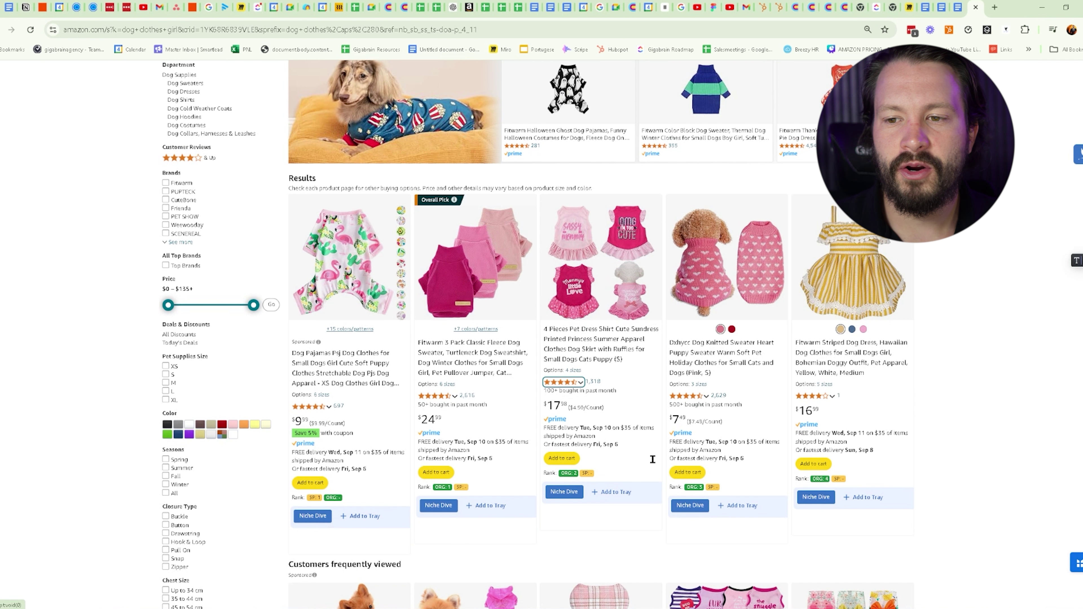
pyautogui.scroll(-5, 428, 326)
pyautogui.scroll(3, 428, 325)
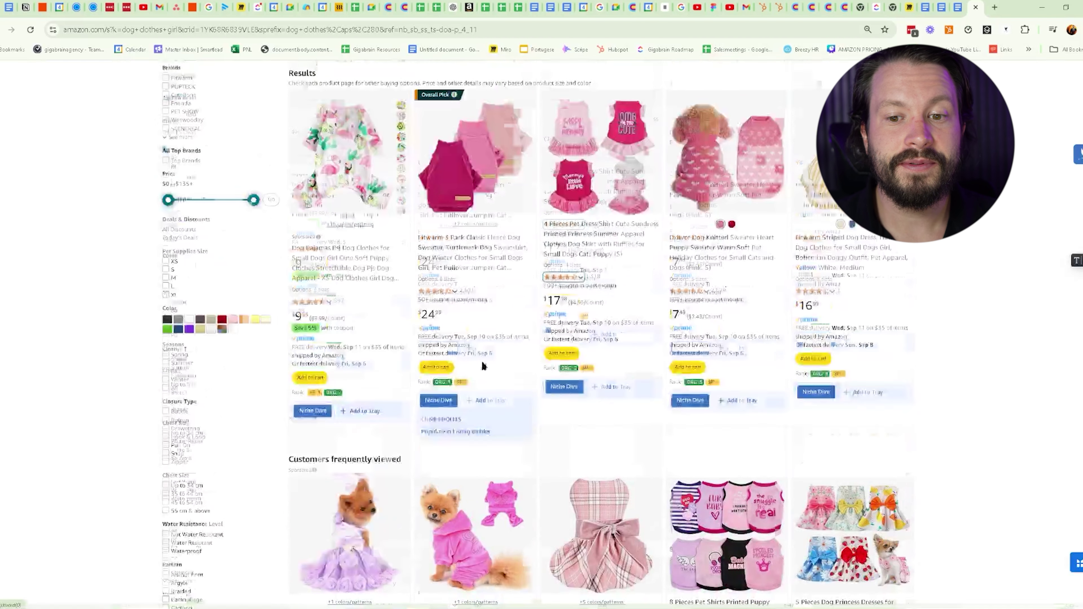
pyautogui.click(438, 401)
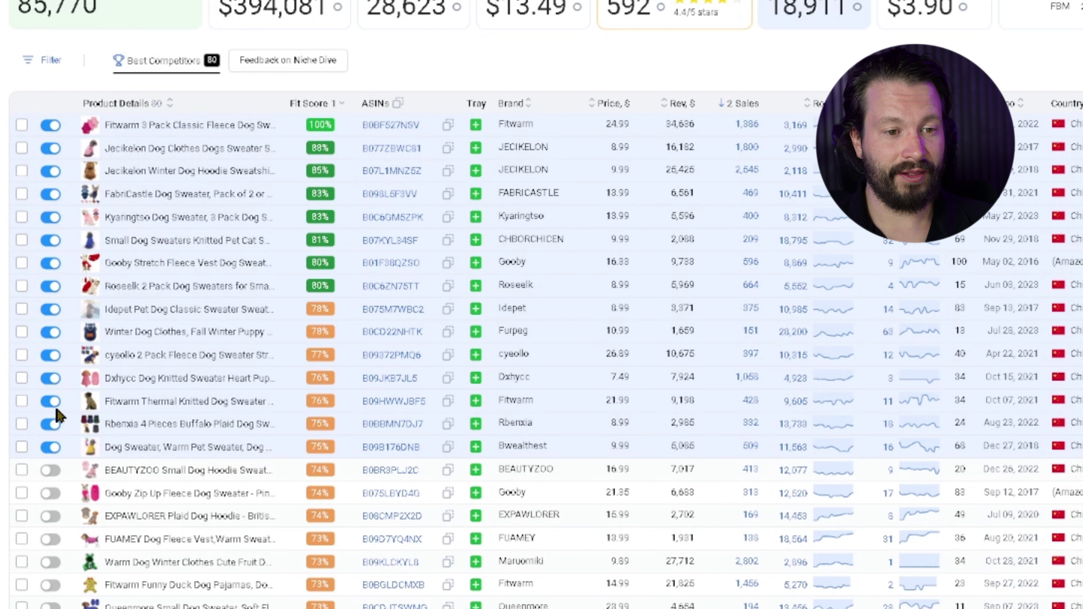
# Add BEAUTYZOO, Gooby, EXPAWLORER, FUAMEY, Warm Dog Winter Clothes and Fitwarm Funny Duck as competitors.
pyautogui.scroll(-4, 328, 393)
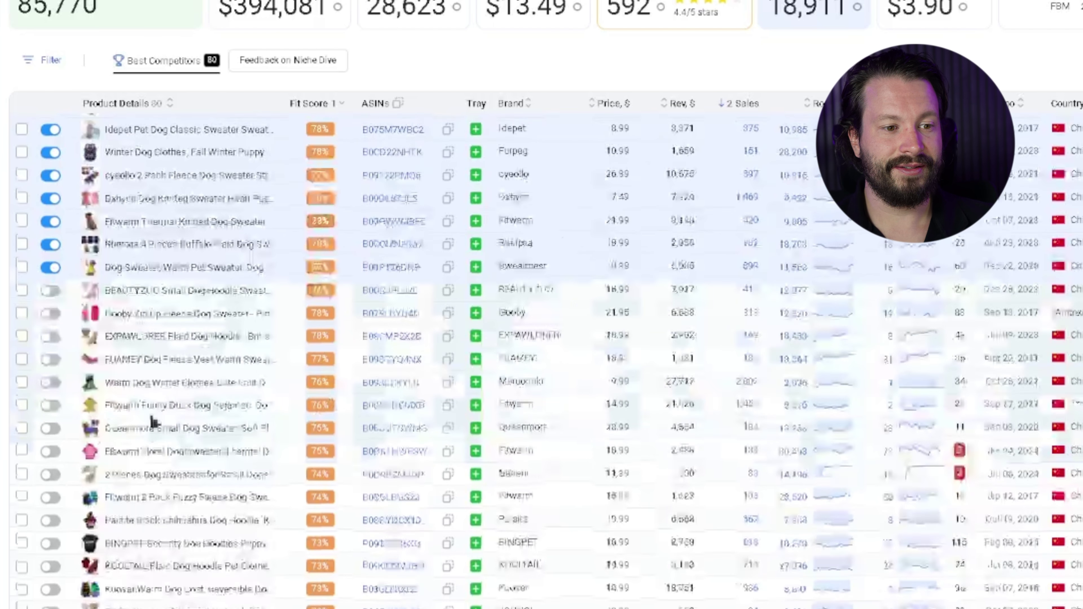
pyautogui.click(43, 295)
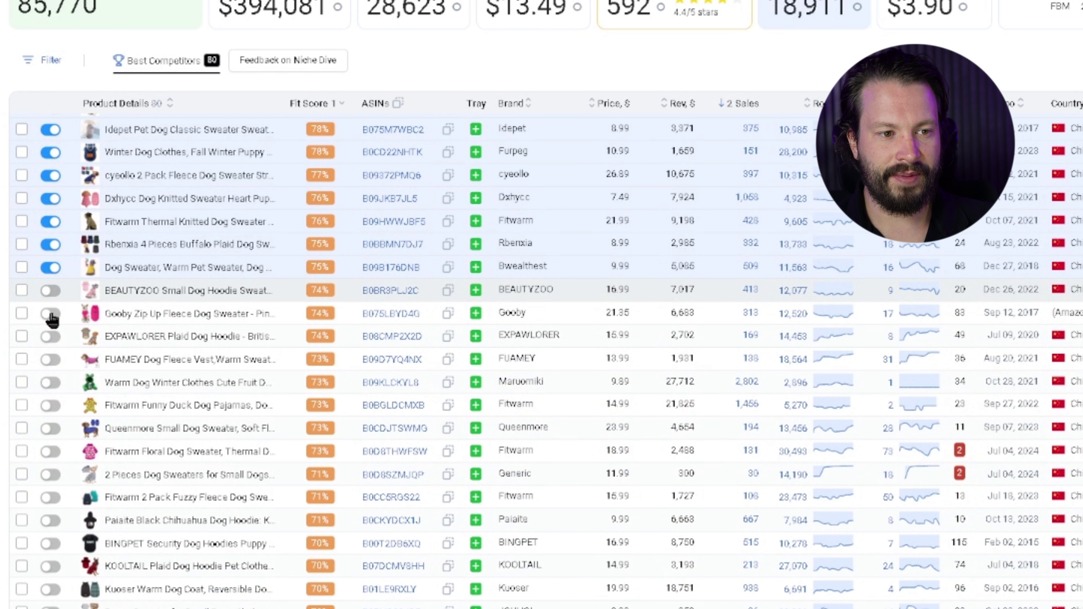
pyautogui.click(47, 337)
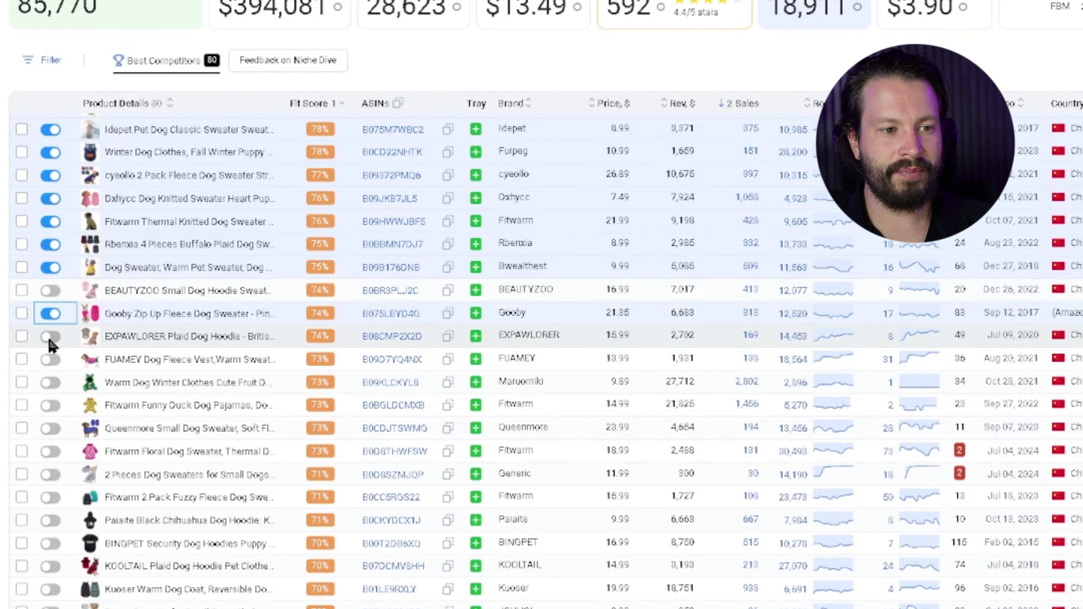
pyautogui.click(47, 292)
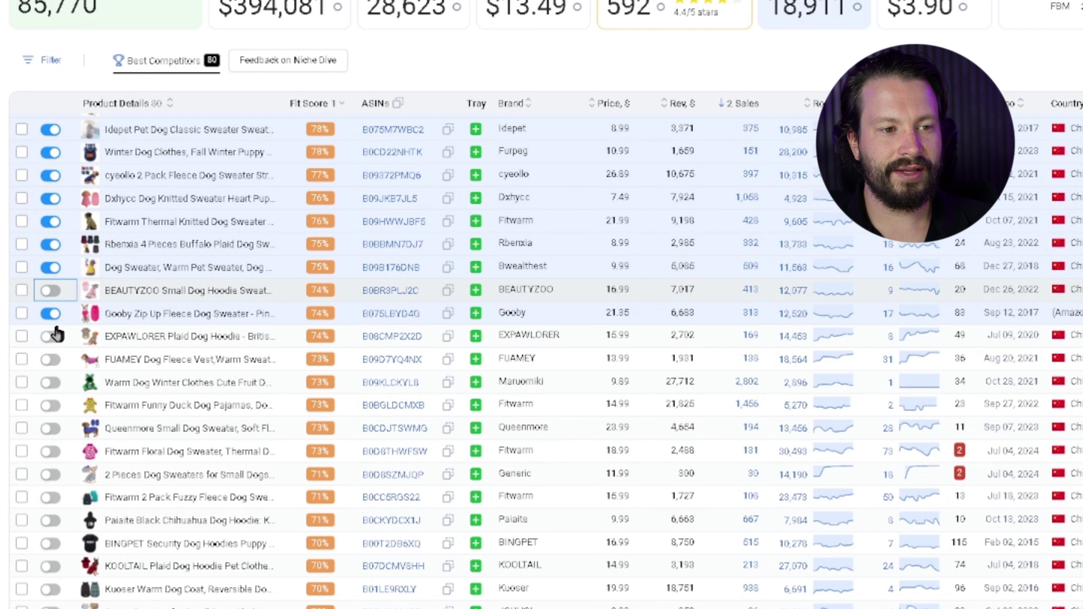
pyautogui.click(46, 340)
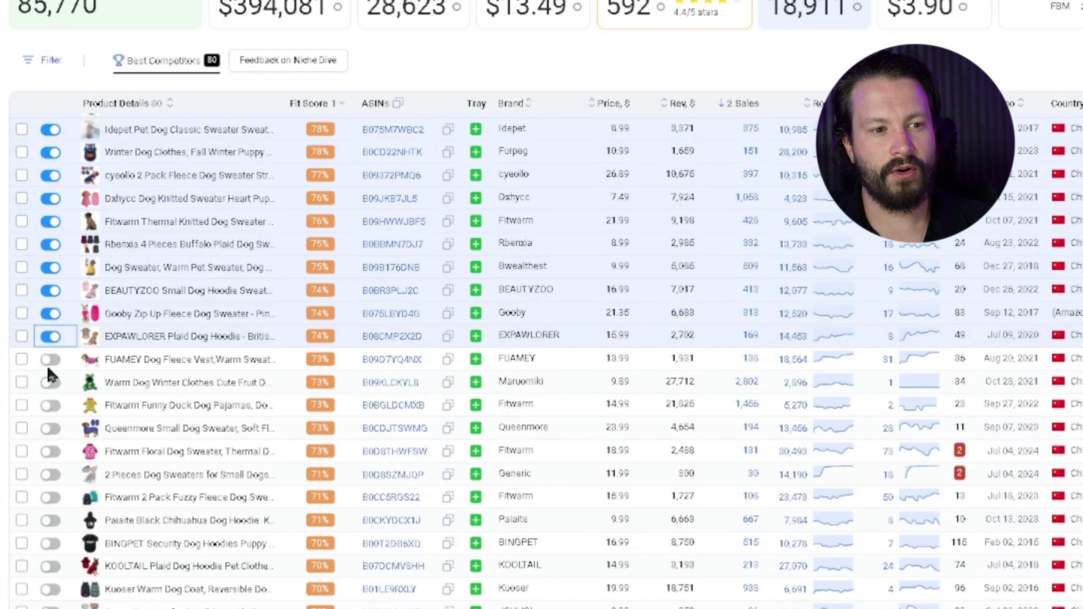
pyautogui.click(47, 360)
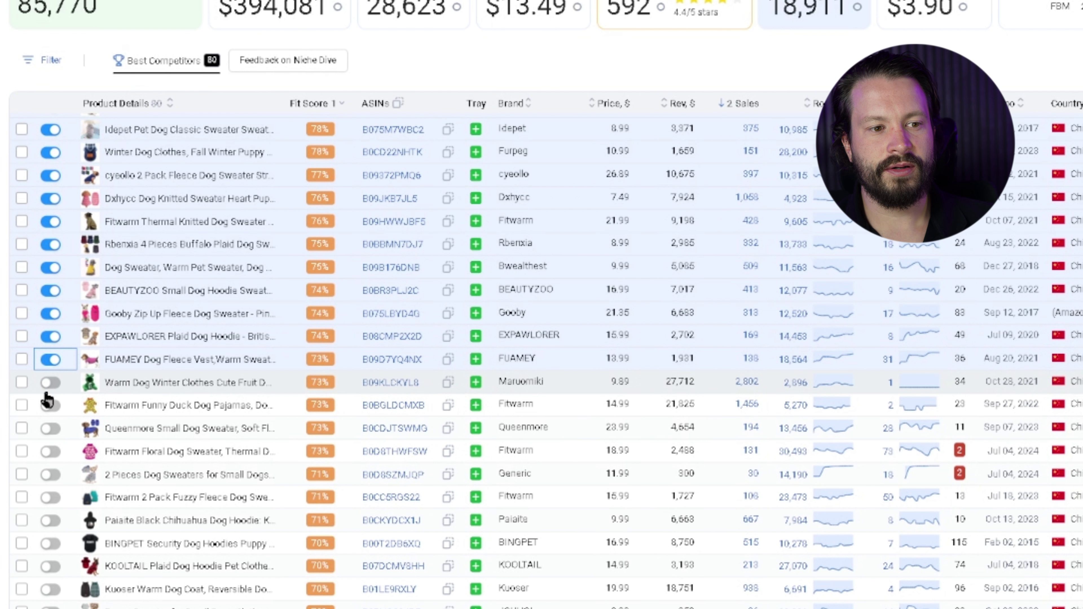
pyautogui.click(48, 383)
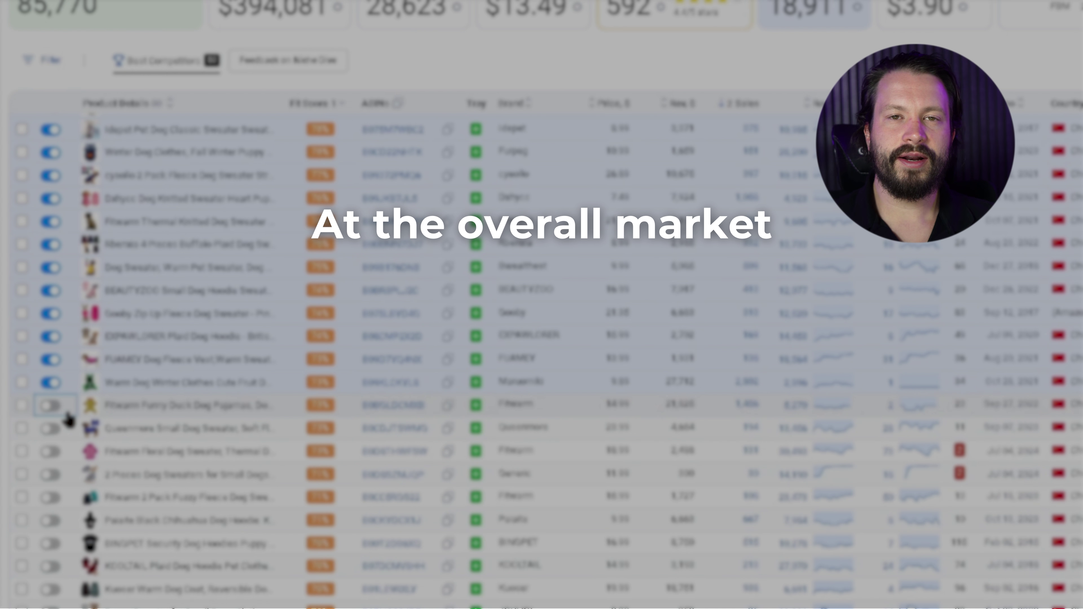
pyautogui.click(70, 421)
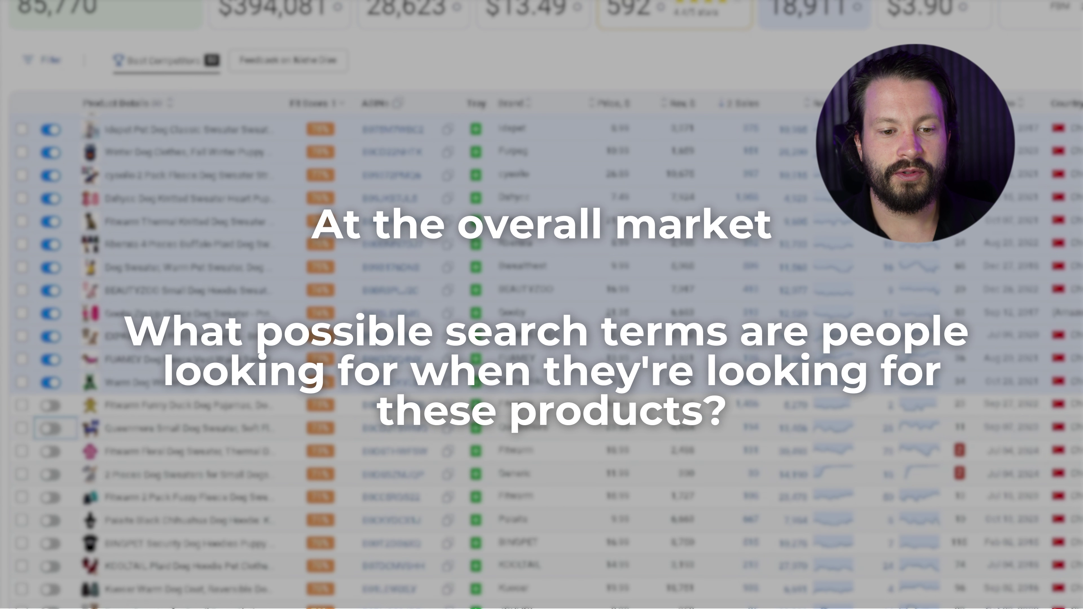
# Add Queenmore, Fitwarm Floral, 2 Pieces sweaters, Fitwarm 2 Pack fleece and Paiaite hoodie as competitors.
pyautogui.hscroll(5, 542, 341)
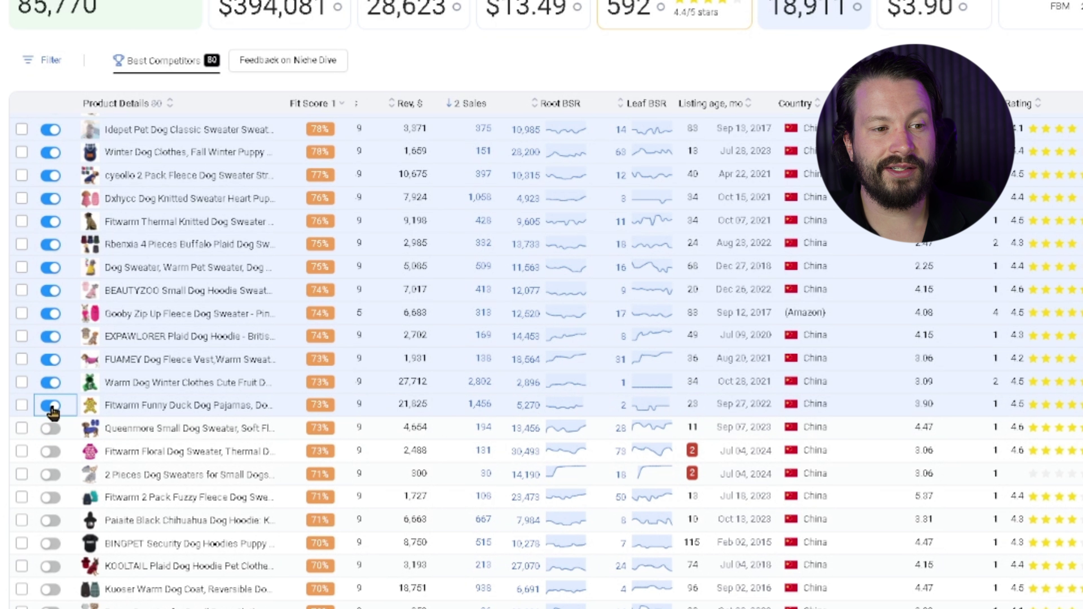
pyautogui.click(50, 405)
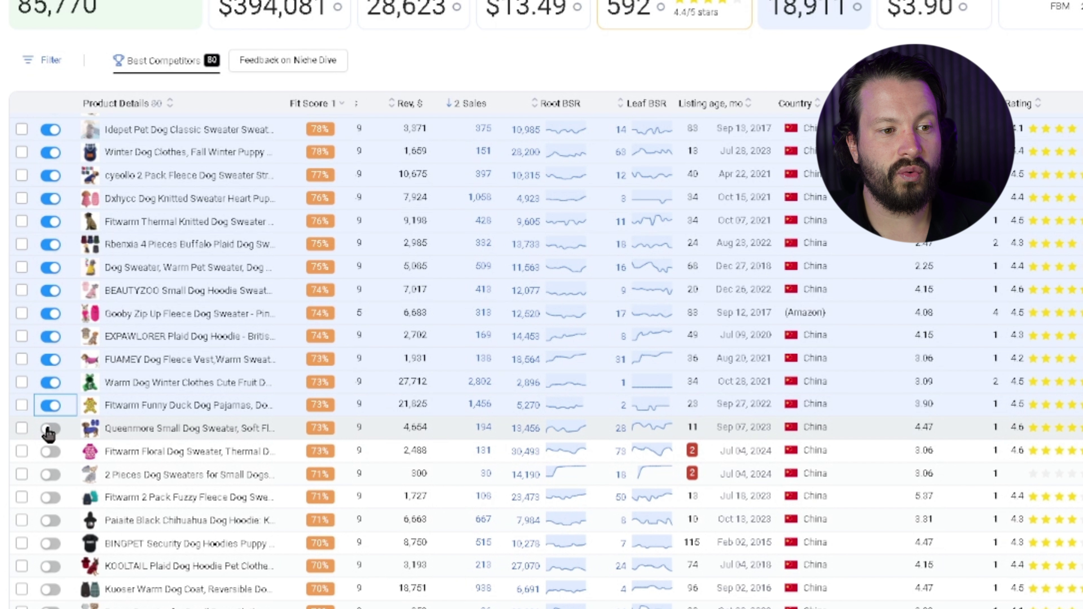
pyautogui.click(50, 427)
pyautogui.click(51, 453)
pyautogui.click(51, 474)
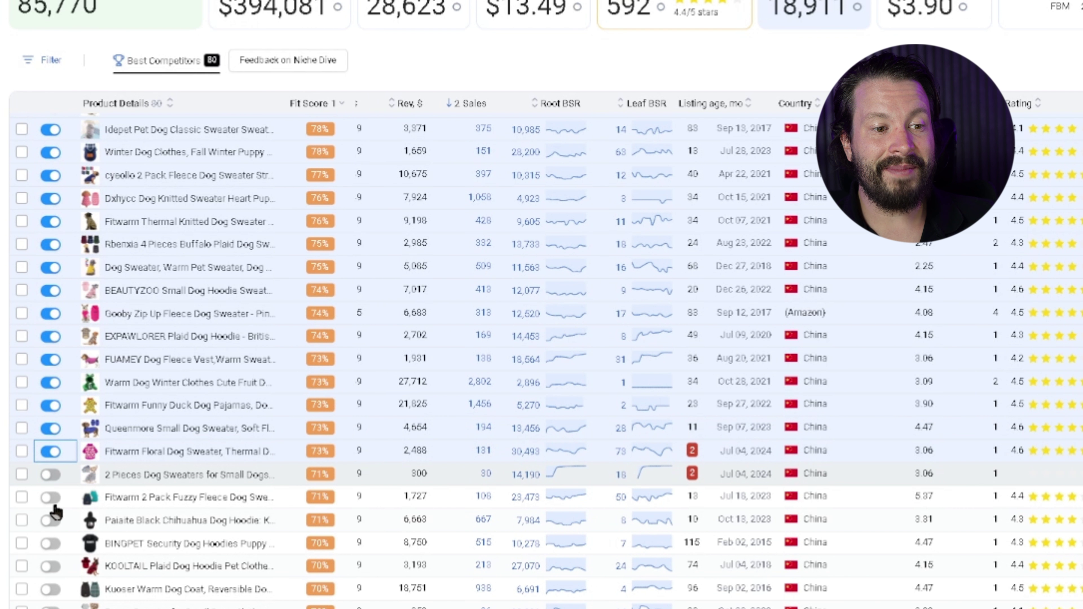
pyautogui.click(50, 497)
pyautogui.click(50, 520)
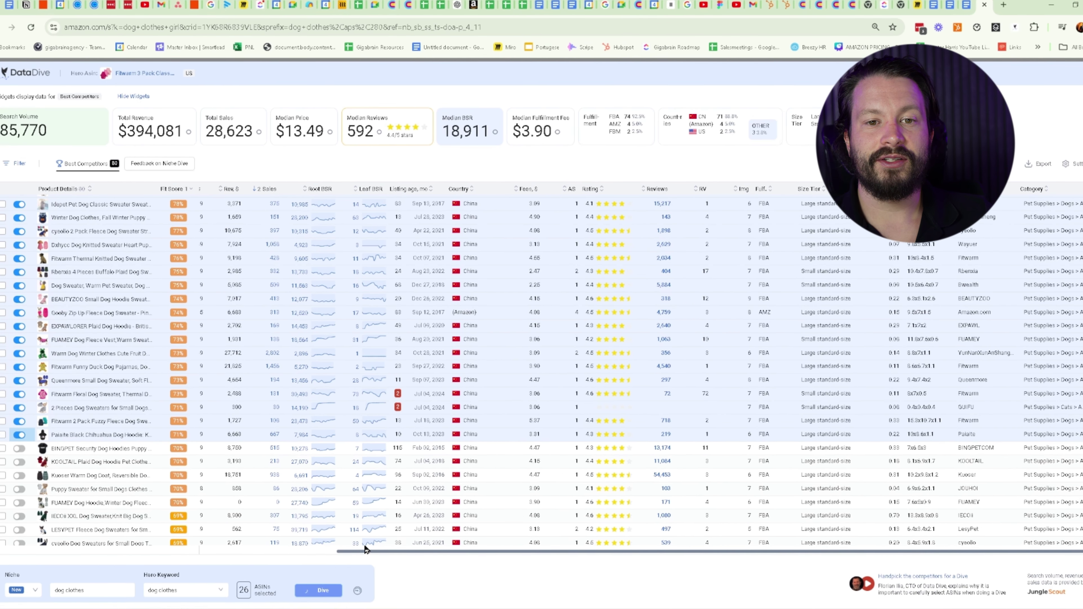
pyautogui.scroll(3, 380, 477)
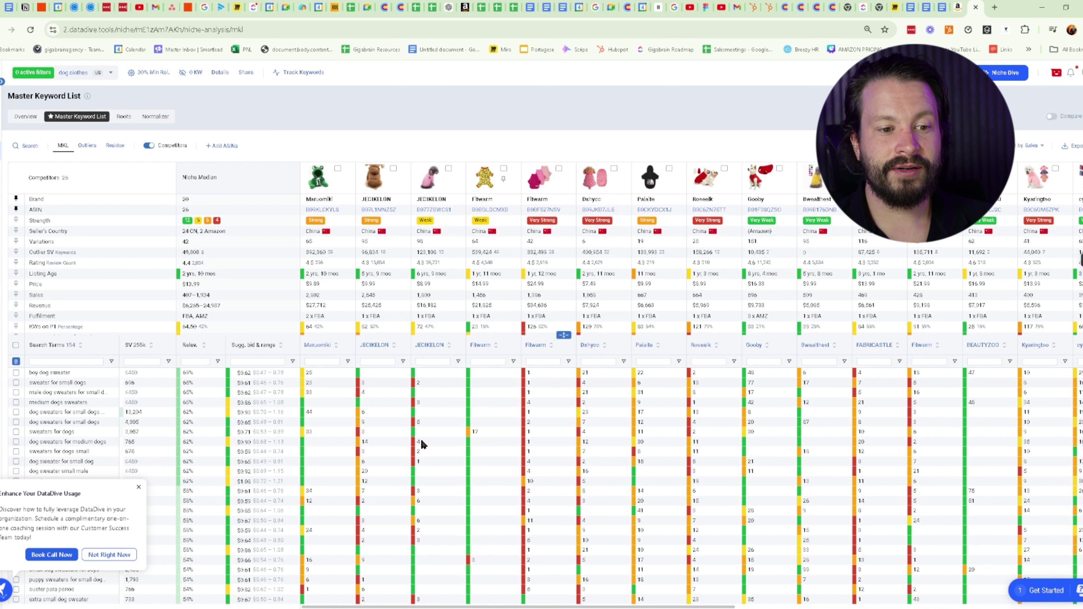
# Dismiss the promo popup and filter keywords to search volume greater than 1000.
pyautogui.click(139, 487)
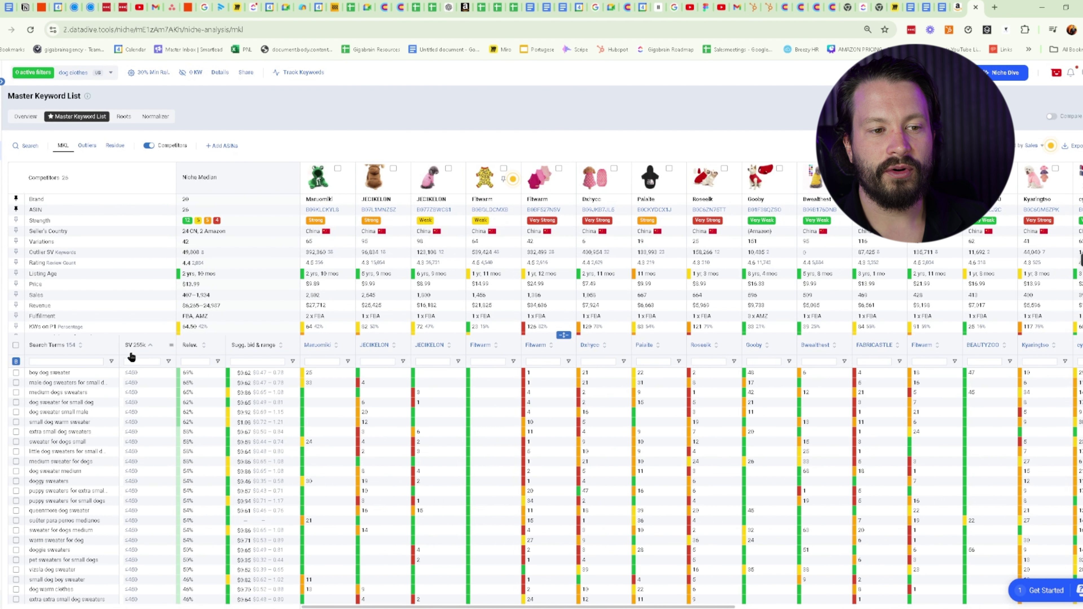
pyautogui.click(138, 362)
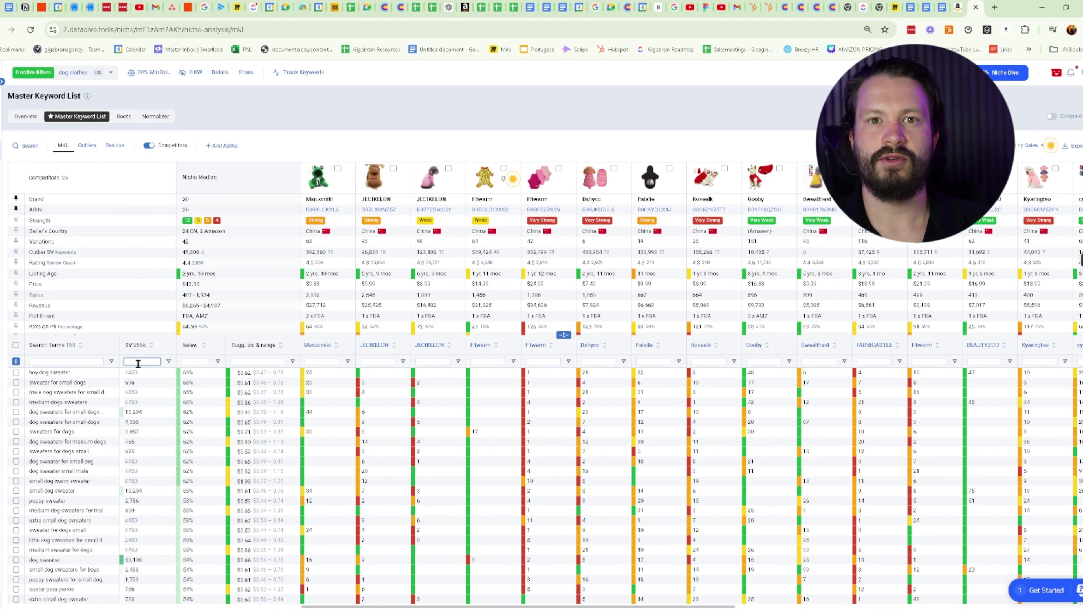
pyautogui.write('1000')
pyautogui.click(168, 362)
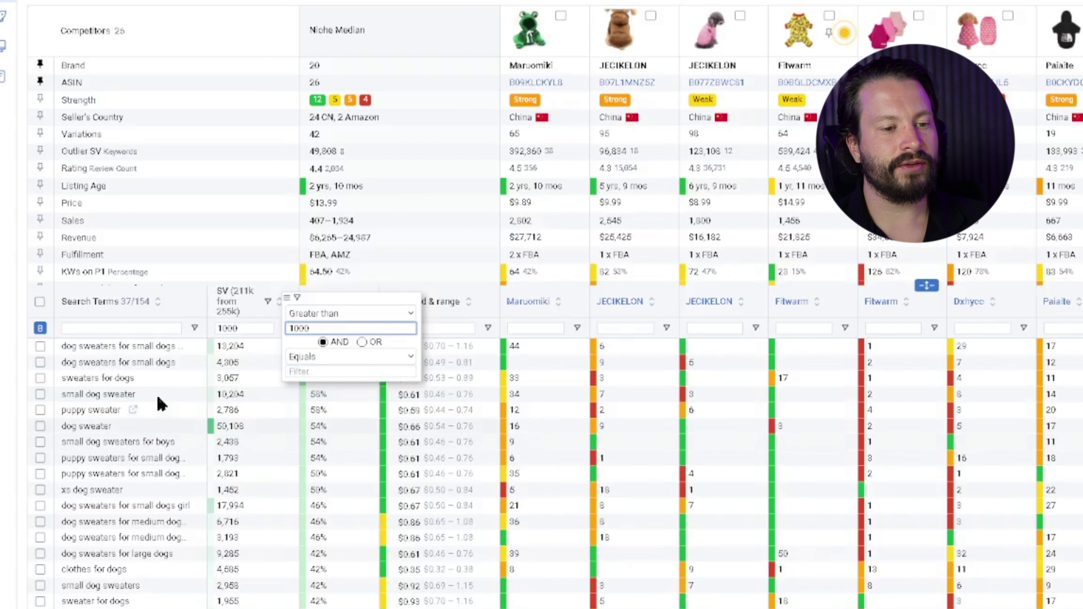
pyautogui.scroll(-4, 159, 410)
pyautogui.scroll(-5, 127, 461)
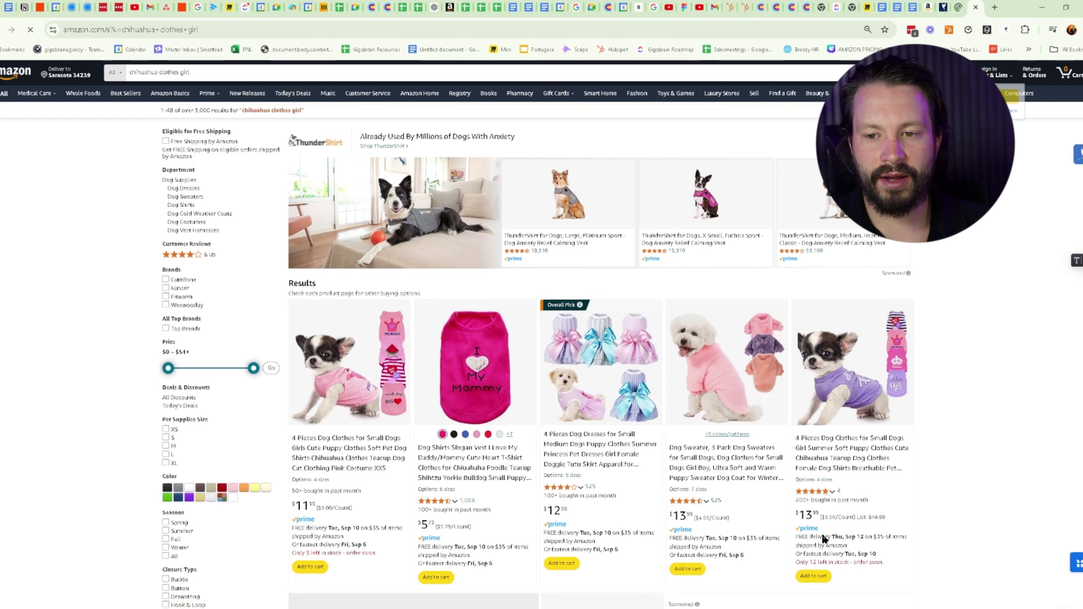
# Scroll through the chihuahua clothes girl results reviewing rank badges, then return to the top.
pyautogui.scroll(-2, 862, 431)
pyautogui.scroll(-6, 862, 432)
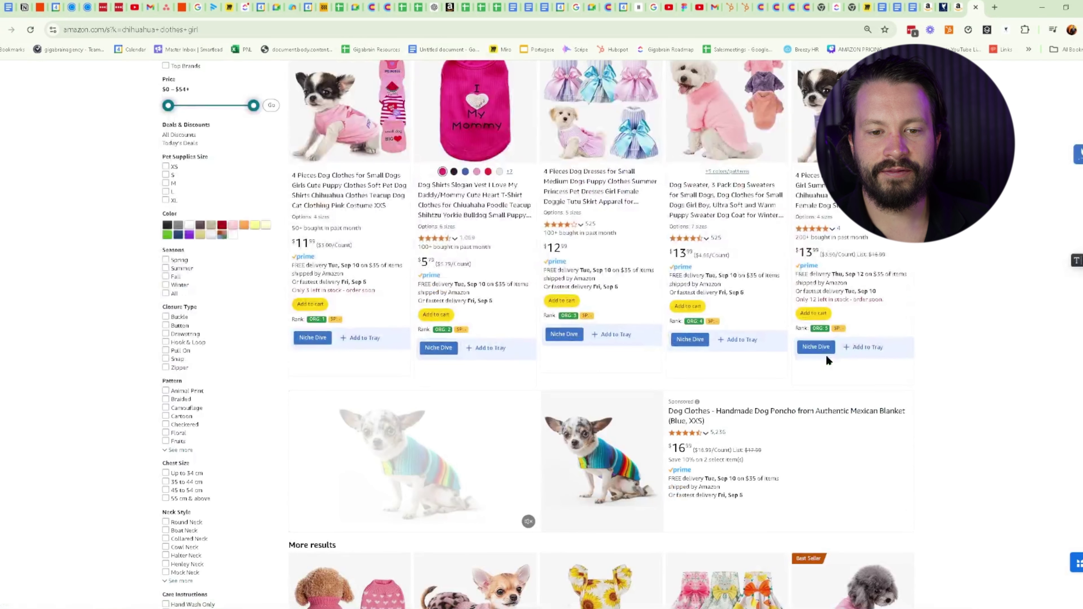
pyautogui.scroll(5, 611, 362)
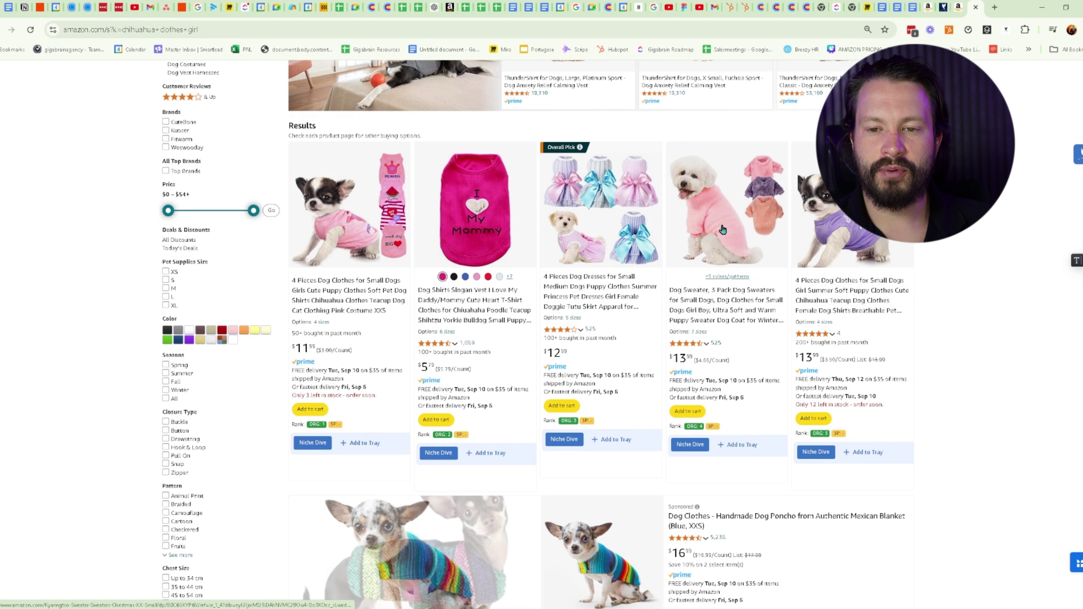
pyautogui.scroll(-3, 756, 222)
pyautogui.scroll(-6, 756, 222)
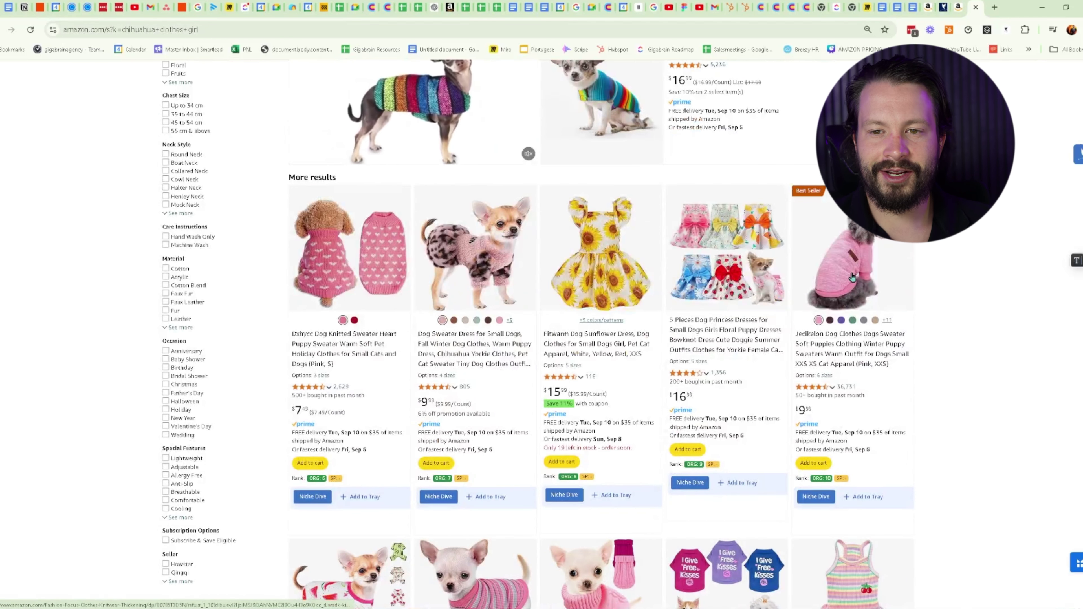
pyautogui.scroll(-3, 805, 256)
pyautogui.scroll(-3, 823, 216)
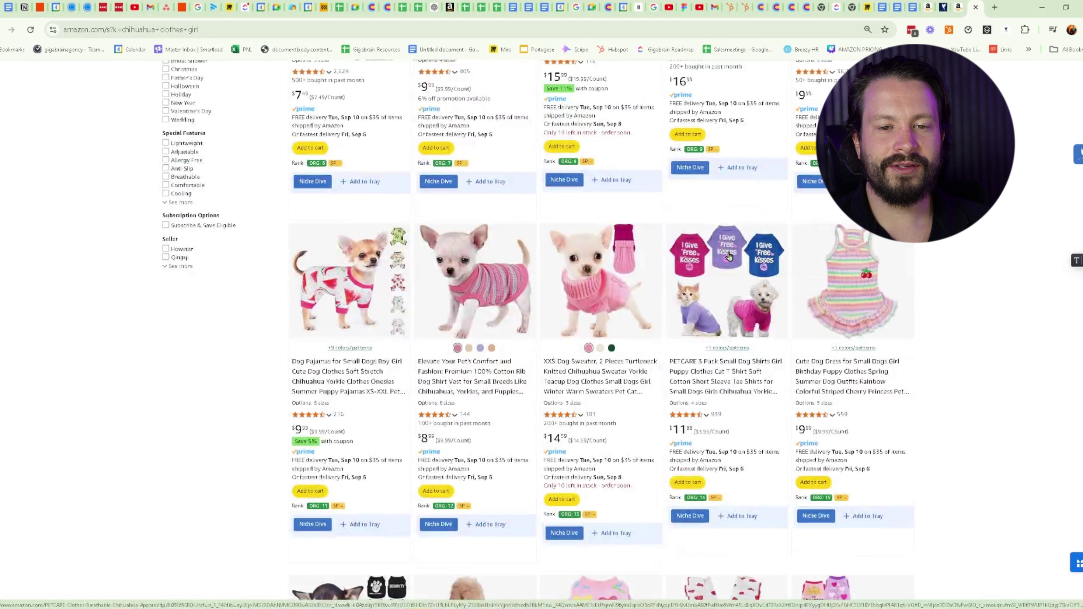
pyautogui.scroll(-4, 744, 243)
pyautogui.scroll(11, 745, 231)
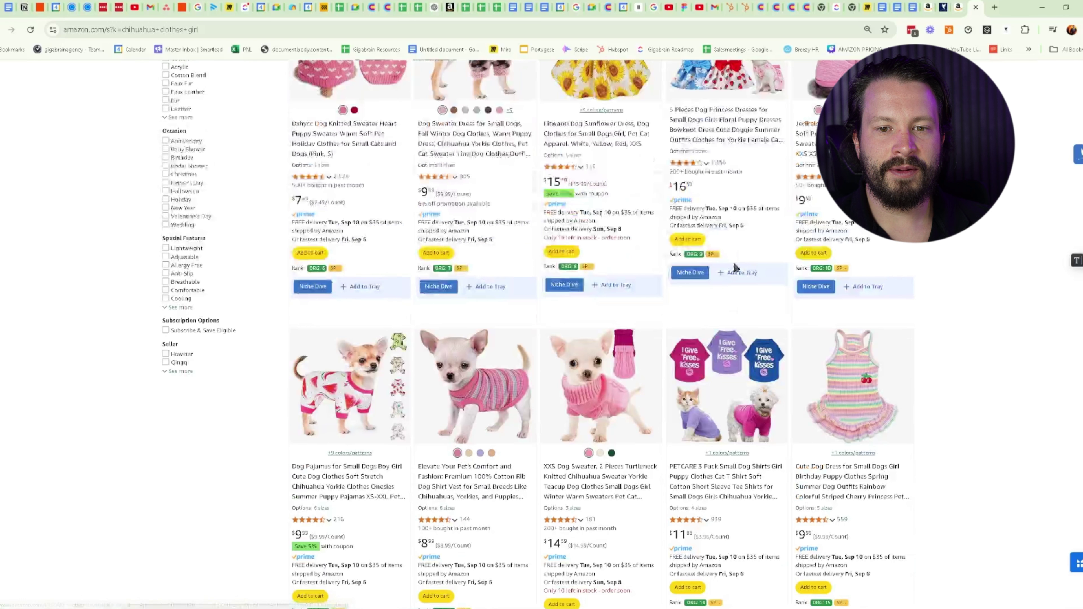
pyautogui.scroll(6, 519, 369)
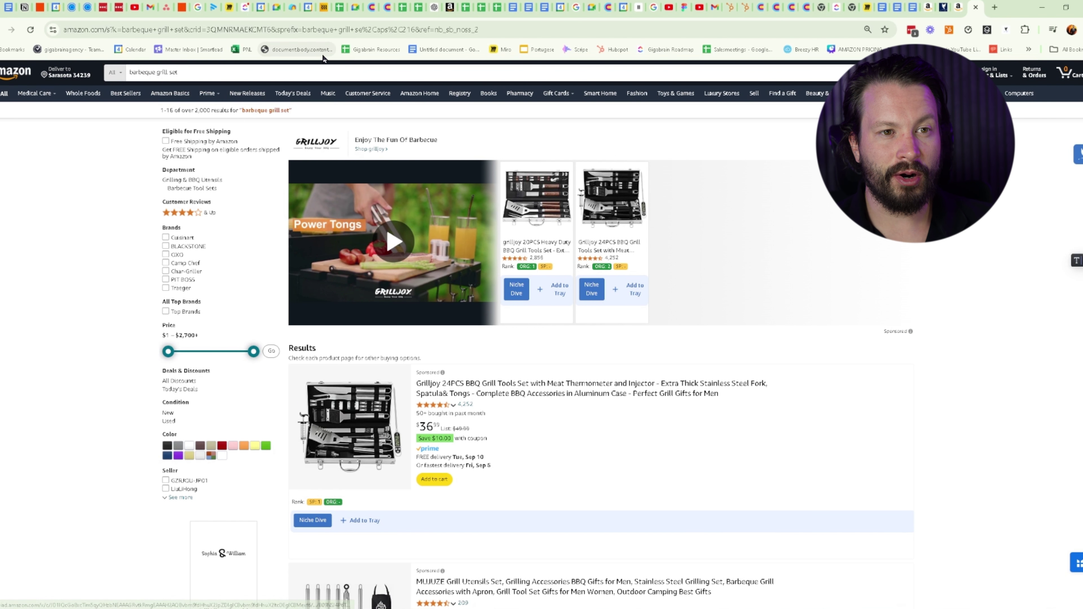
# Launch a Niche Dive on the MUJUZE grill utensils set in the barbeque grill set results.
pyautogui.scroll(-3, 479, 355)
pyautogui.scroll(-4, 480, 356)
pyautogui.moveTo(331, 362)
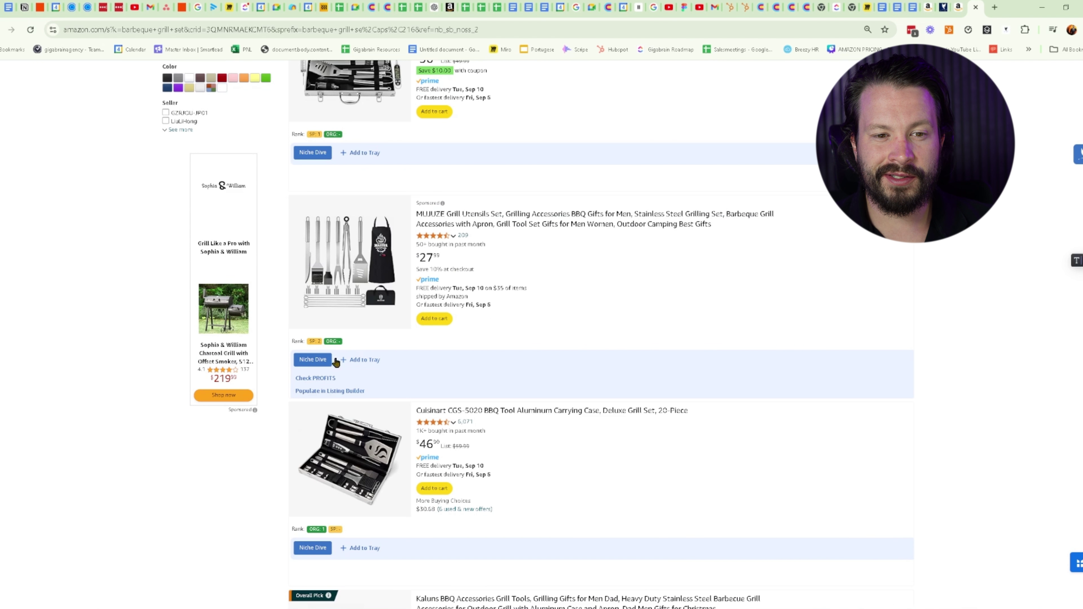
pyautogui.click(315, 364)
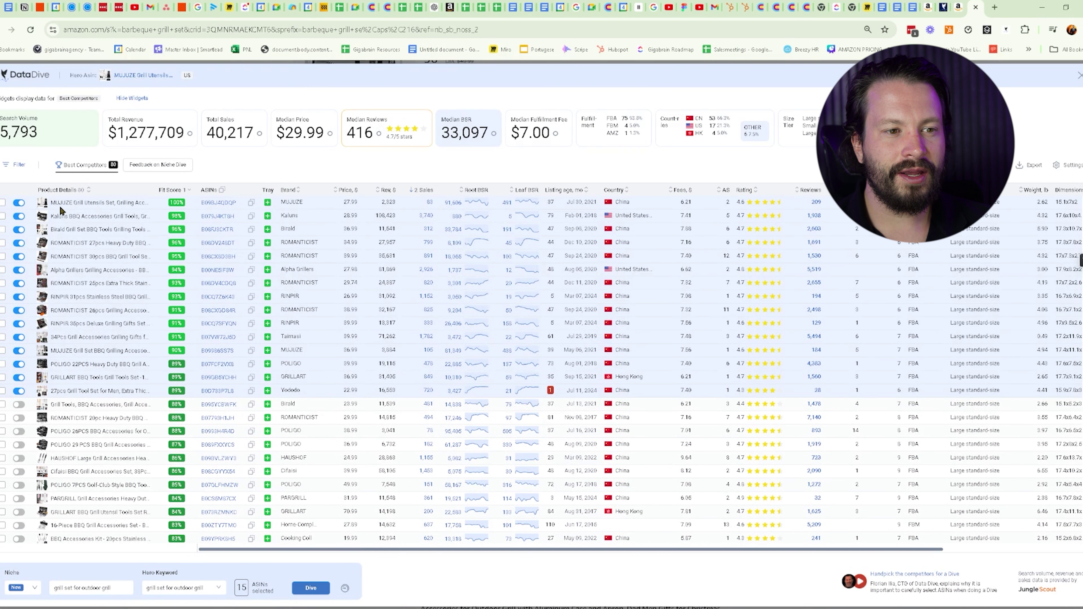
# Add Grill Tools, ROMANTICIST, POLIGO 26PCS/29PCS, HAUSHOF and Cifaisi, then run the 21-ASIN dive.
pyautogui.click(19, 404)
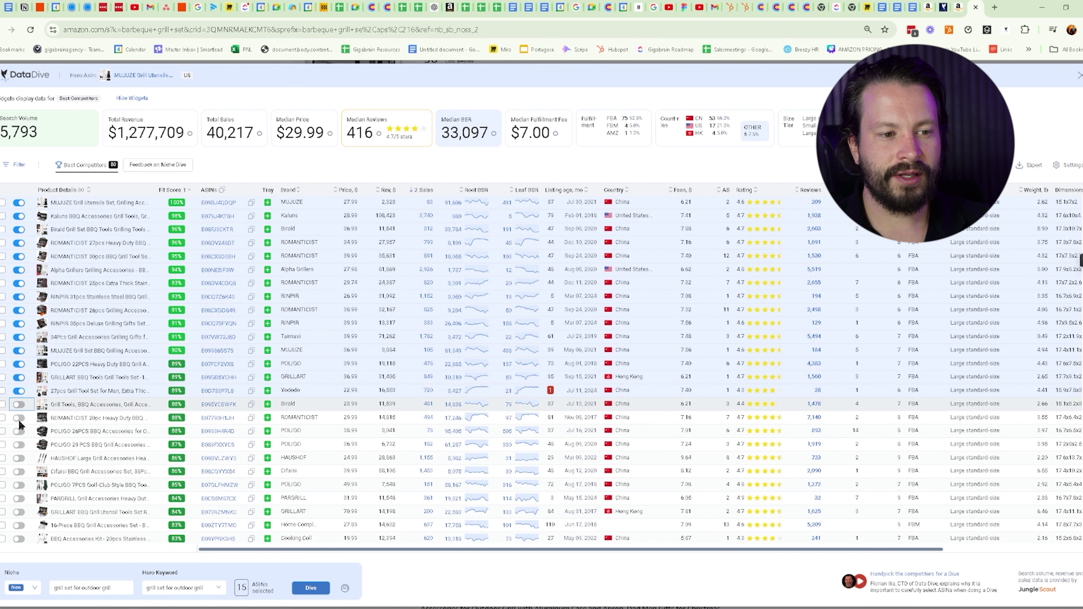
pyautogui.click(18, 417)
pyautogui.click(19, 431)
pyautogui.click(19, 444)
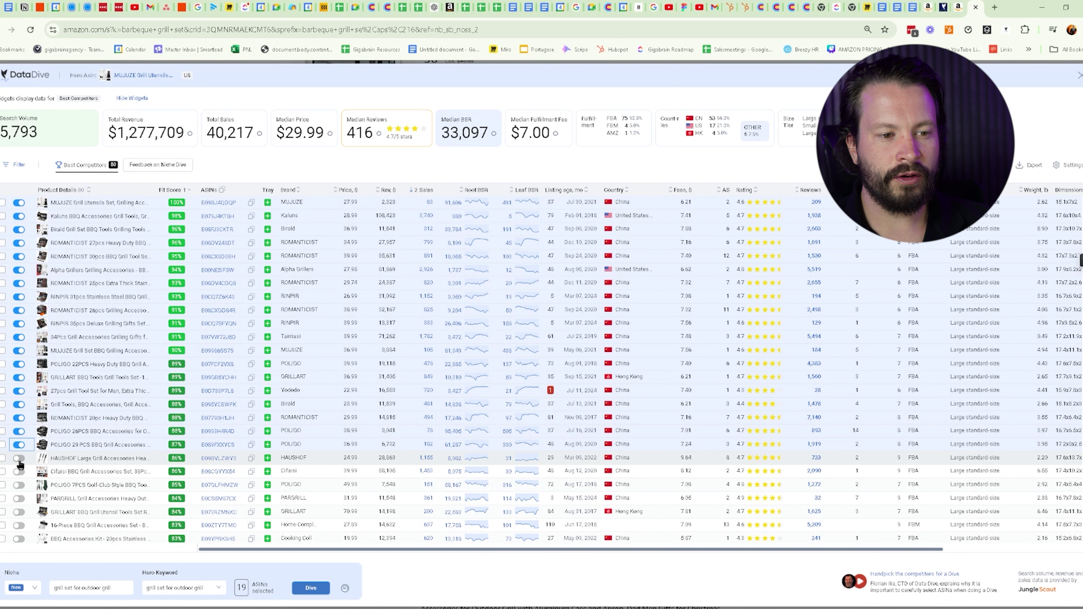
pyautogui.press('space')
pyautogui.press('Down')
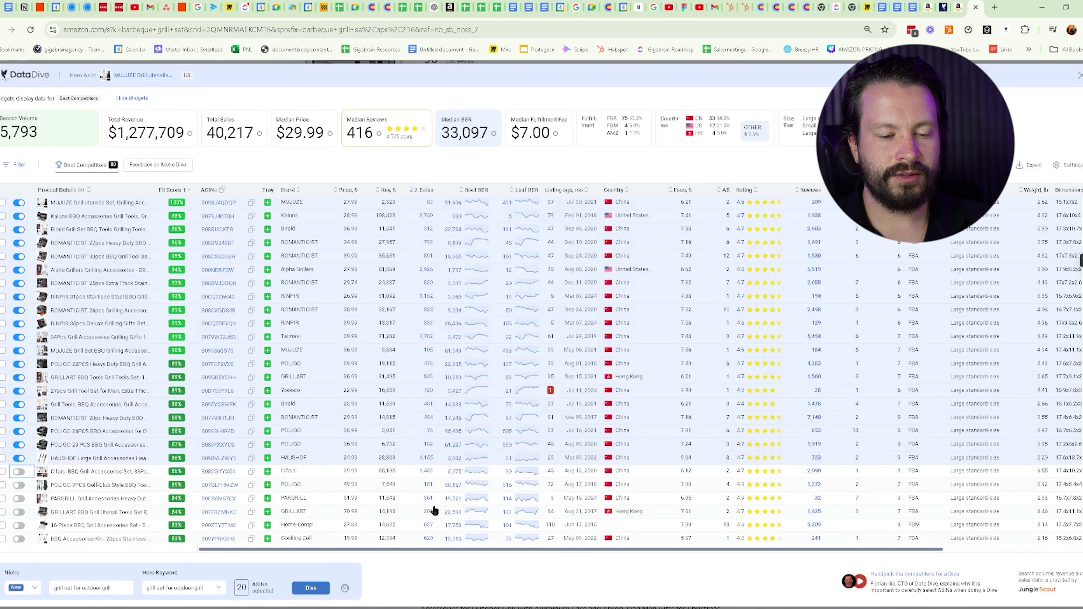
pyautogui.press('space')
pyautogui.press('Down')
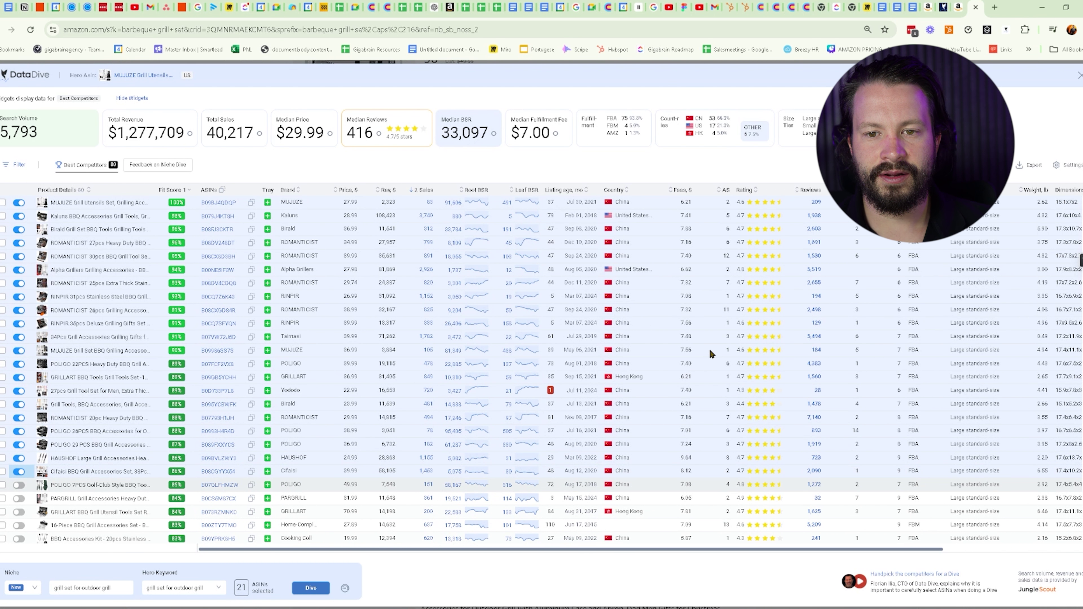
pyautogui.press('Return')
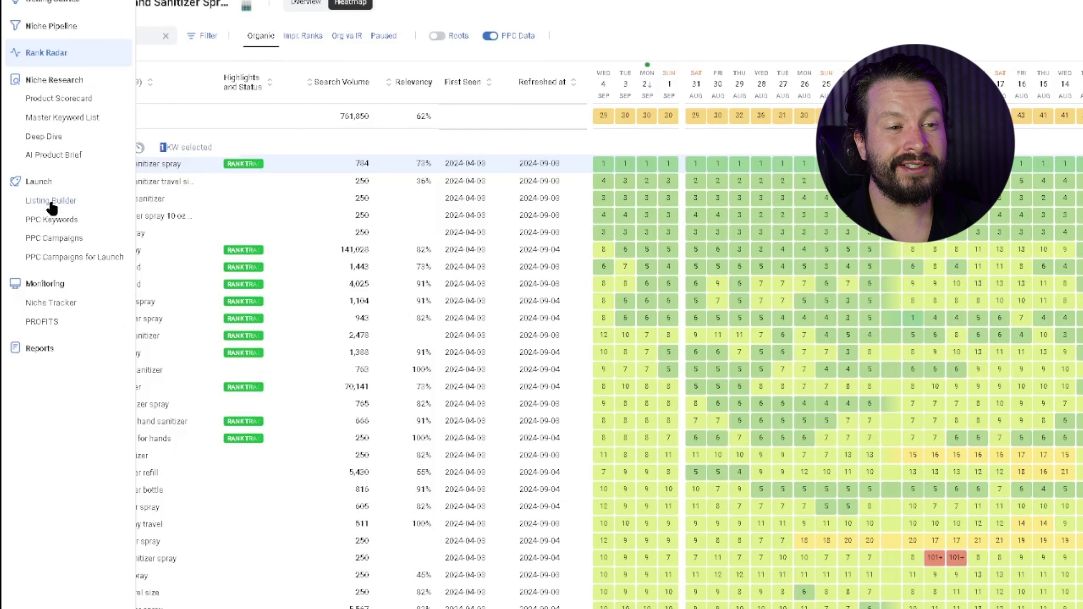
pyautogui.click(50, 201)
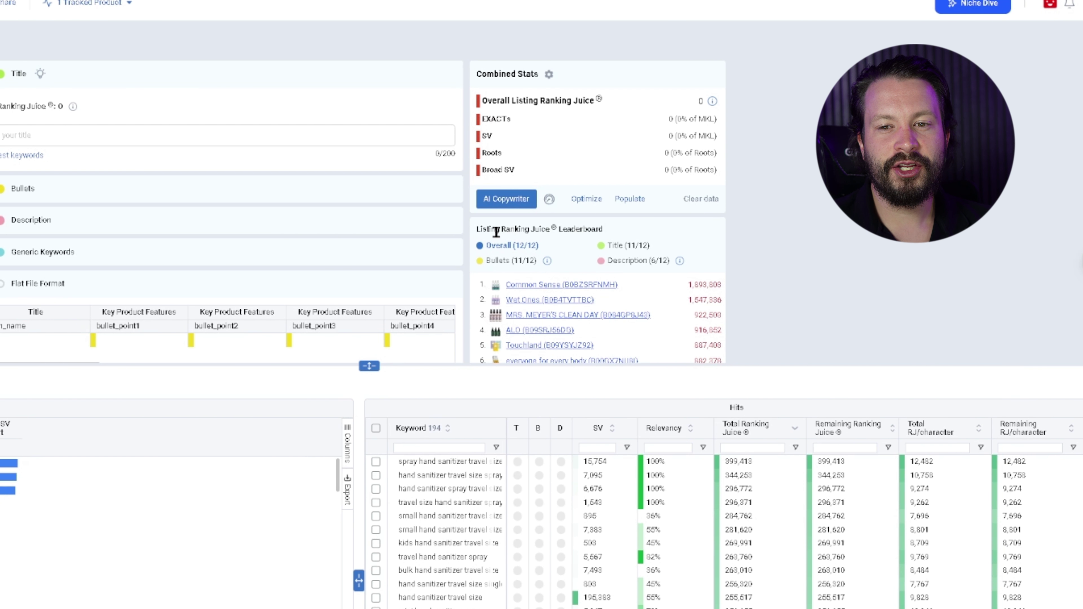
# Enter the 145-character title 'Spray Hand Sanitizer Travel Size, Mini Hand Sanitizer Spray, Travel Hand Sanitizer…'.
pyautogui.scroll(-3, 522, 233)
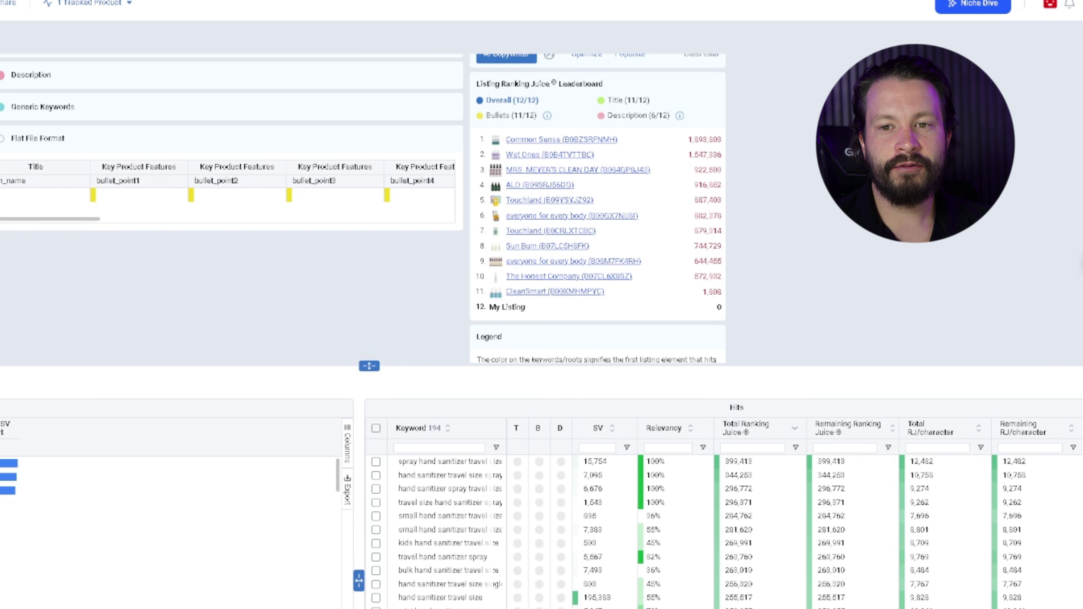
pyautogui.scroll(2, 739, 200)
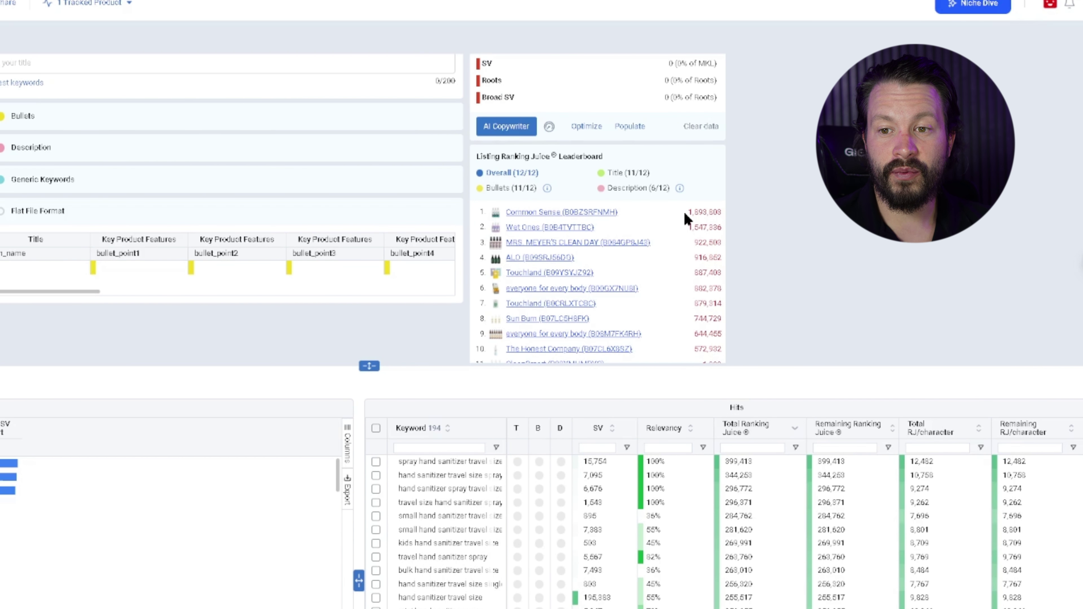
pyautogui.click(343, 174)
pyautogui.write('Spray Hand Sanitizer Travel Size, Mini Hand Sanitizer Spray, Travel Hand Sanitizer, Small Hand Sanitizer, Kids Hand Sanitizer, Hand Sanitizer Car')
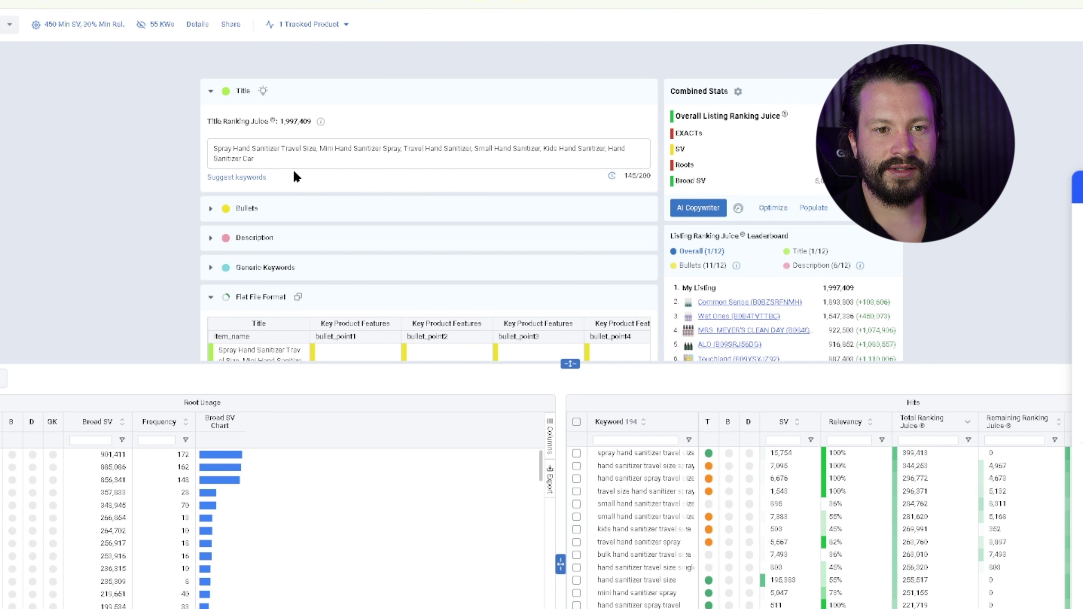
# Expand the Bullets section to reveal the four keyword bullets, collapsing the Title section.
pyautogui.click(316, 212)
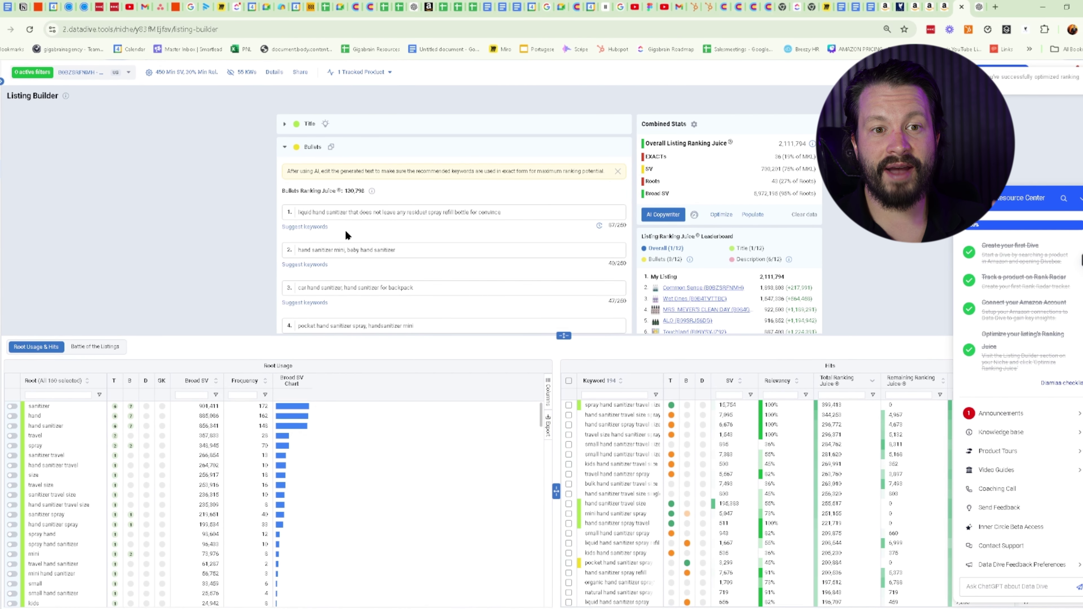
# Review the Root Usage and keyword tables, then start the AI Bullets generator for five bullets.
pyautogui.scroll(-3, 341, 204)
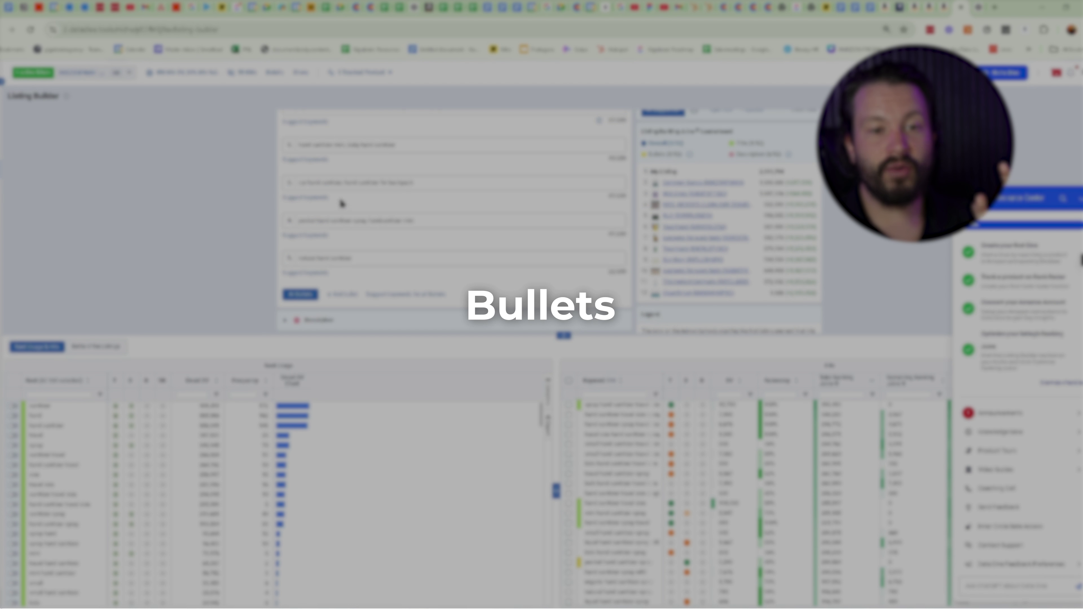
pyautogui.scroll(2, 337, 201)
pyautogui.scroll(1, 317, 188)
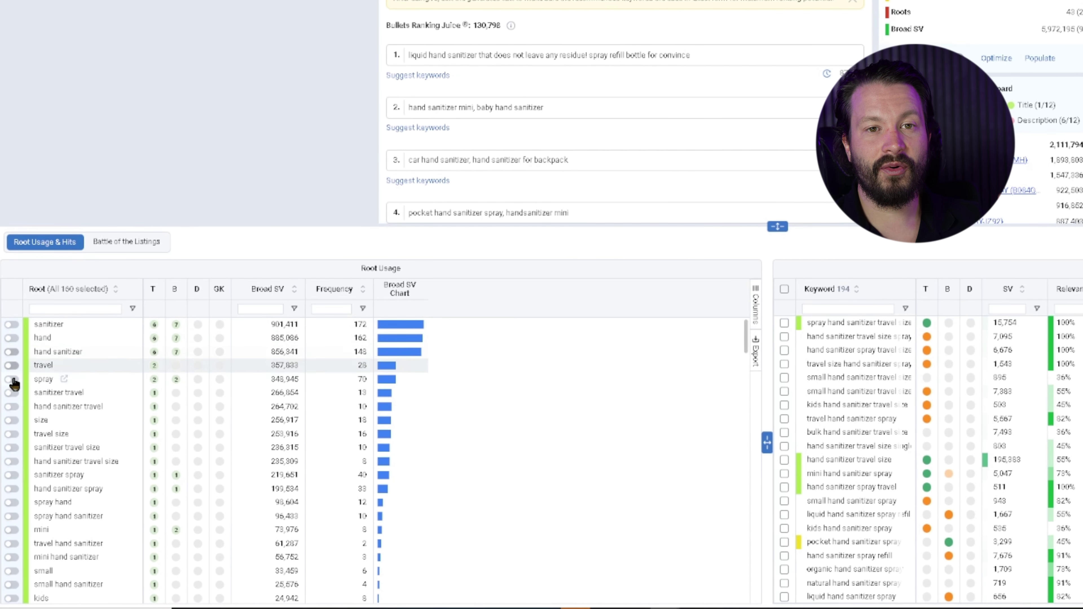
pyautogui.scroll(-3, 23, 466)
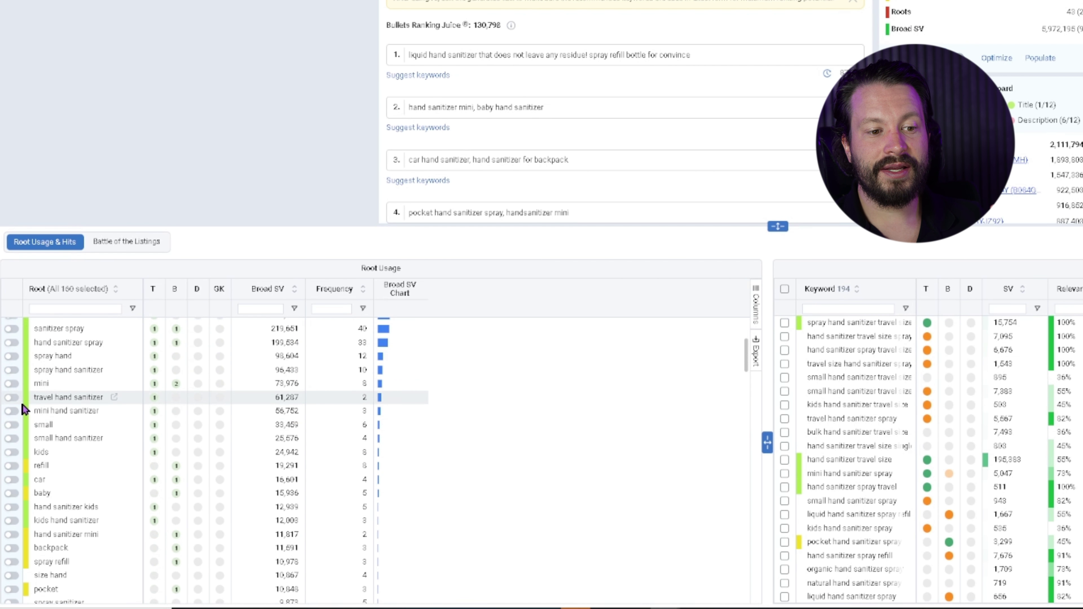
pyautogui.scroll(-3, 48, 423)
pyautogui.scroll(6, 50, 420)
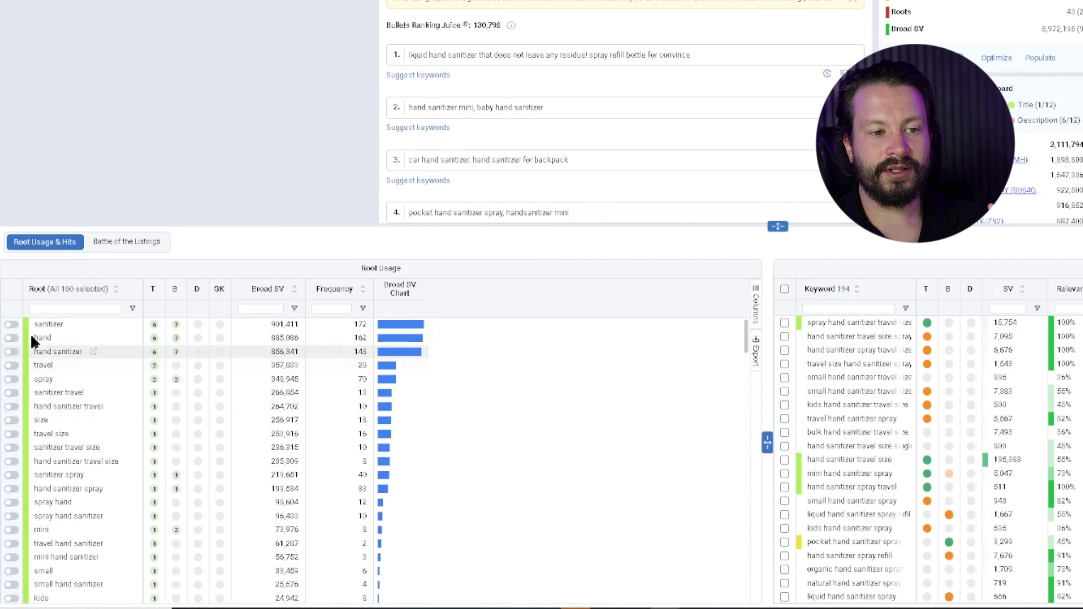
pyautogui.scroll(-15, 117, 425)
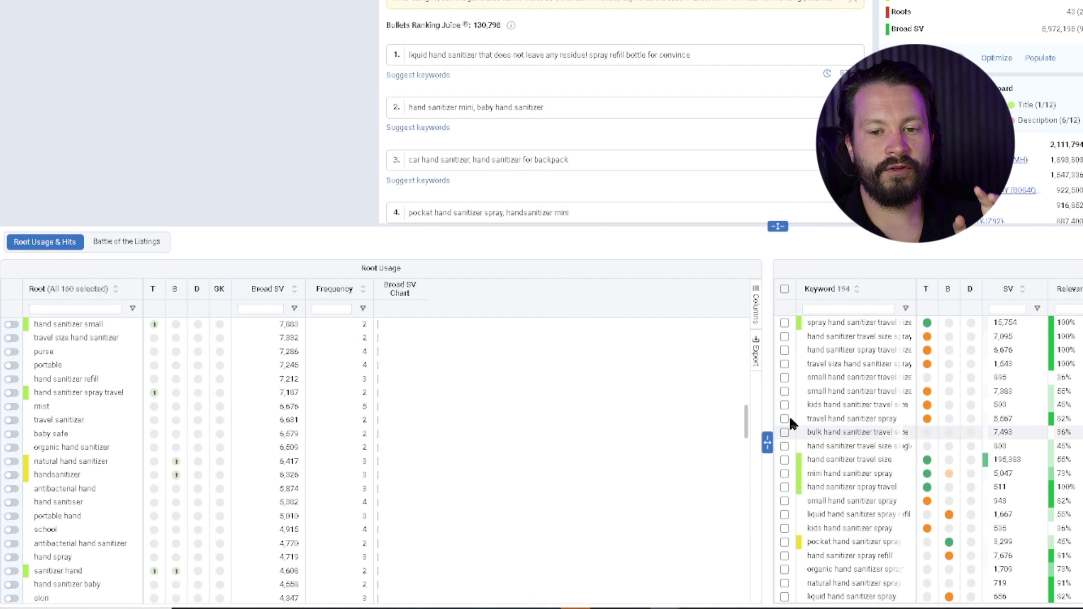
pyautogui.scroll(-3, 849, 409)
pyautogui.scroll(3, 847, 416)
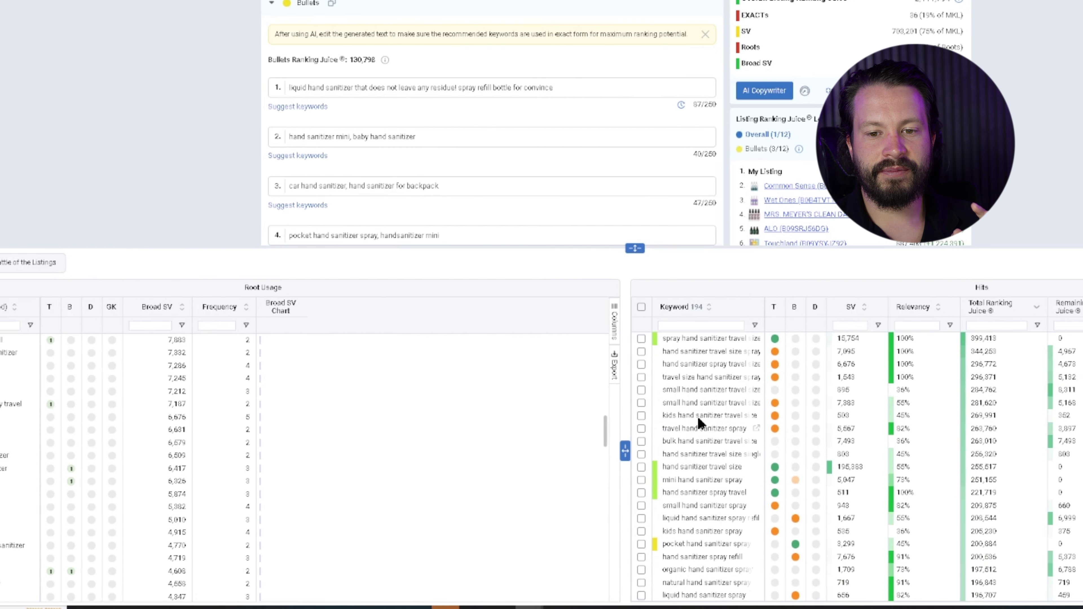
pyautogui.scroll(-5, 383, 115)
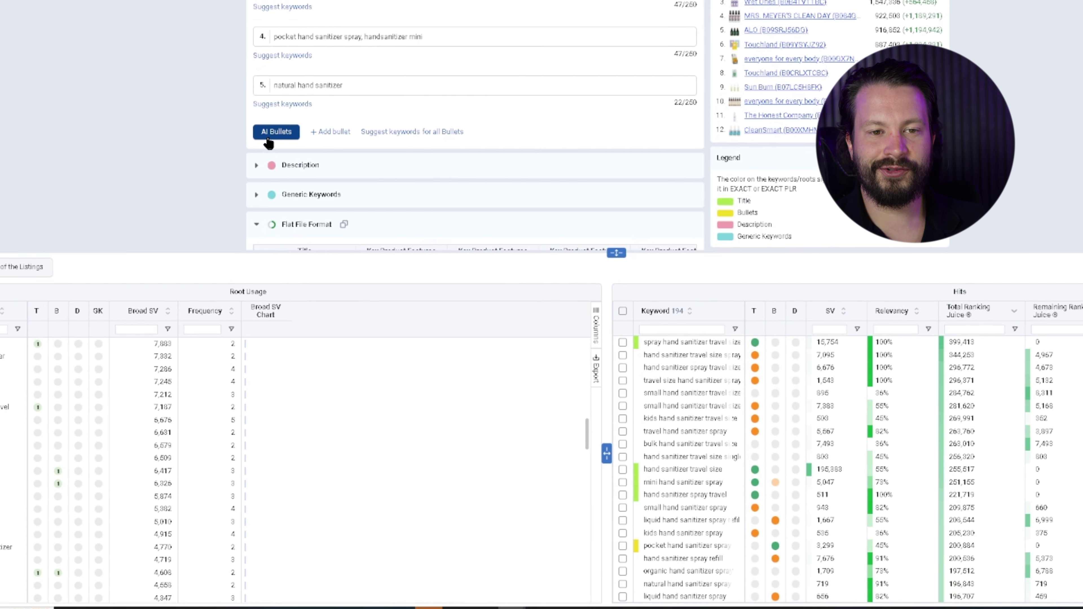
pyautogui.click(281, 133)
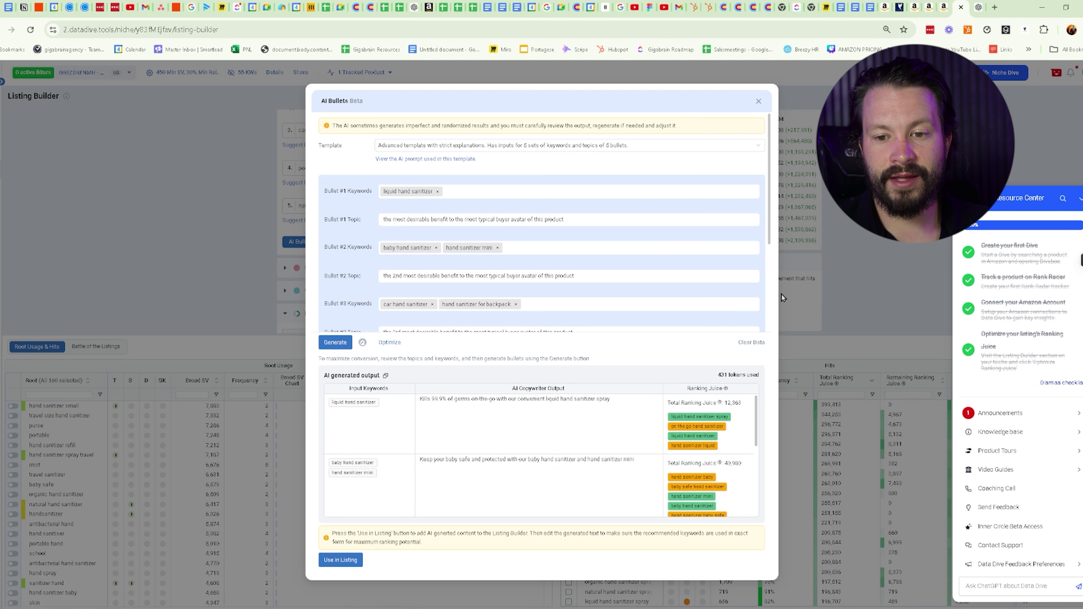
# Check AI bullets 4–5, then insert all five AI-generated bullets into the listing.
pyautogui.scroll(-5, 732, 412)
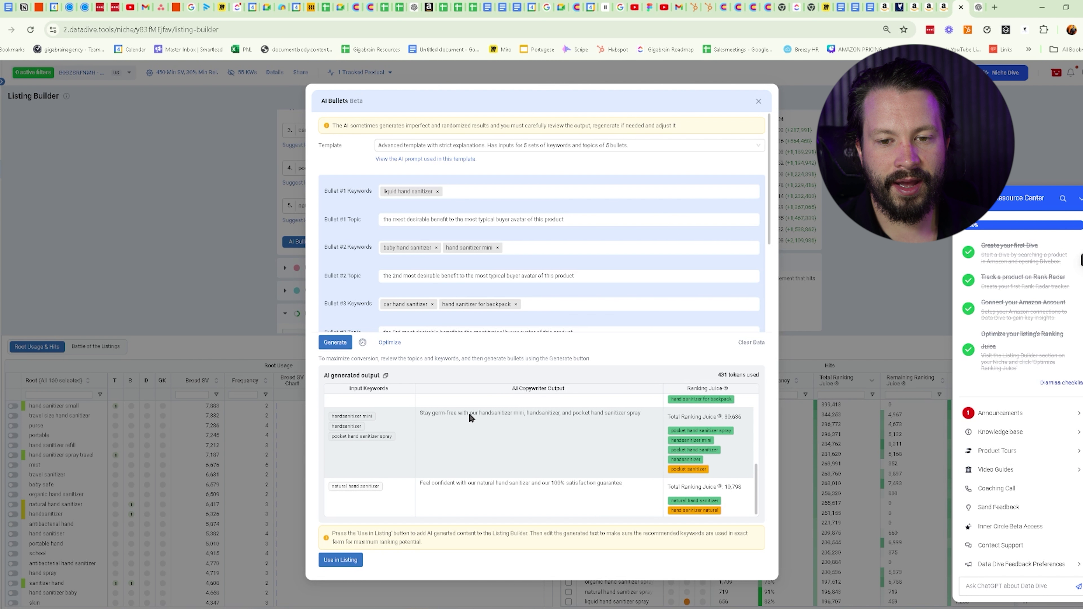
pyautogui.click(340, 559)
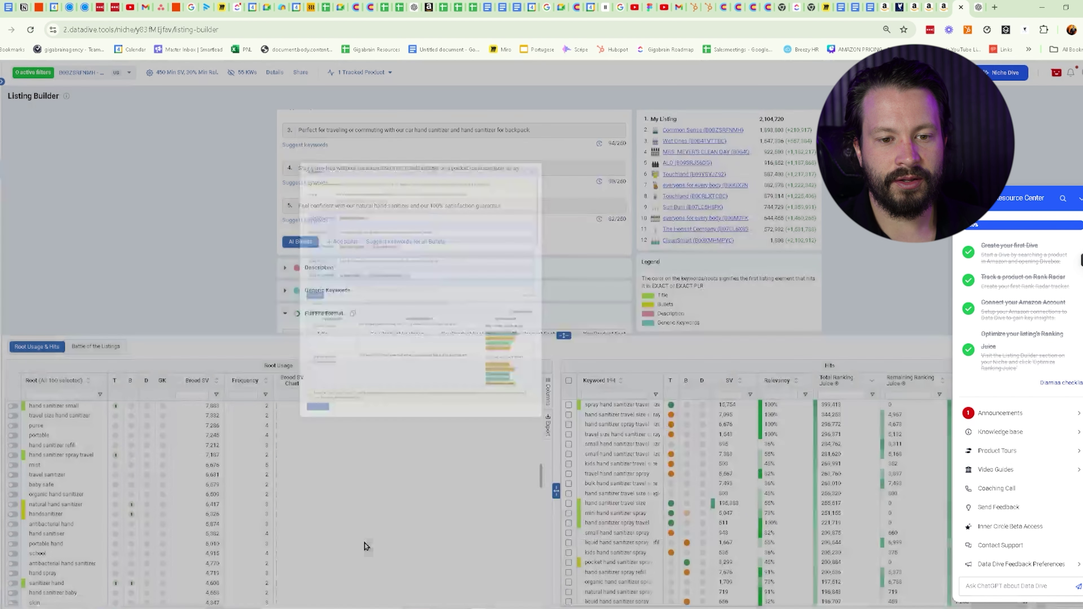
# Scroll the Listing Builder to review the inserted bullets and the 123,724 Bullets Ranking Juice.
pyautogui.scroll(1, 407, 232)
pyautogui.scroll(2, 407, 231)
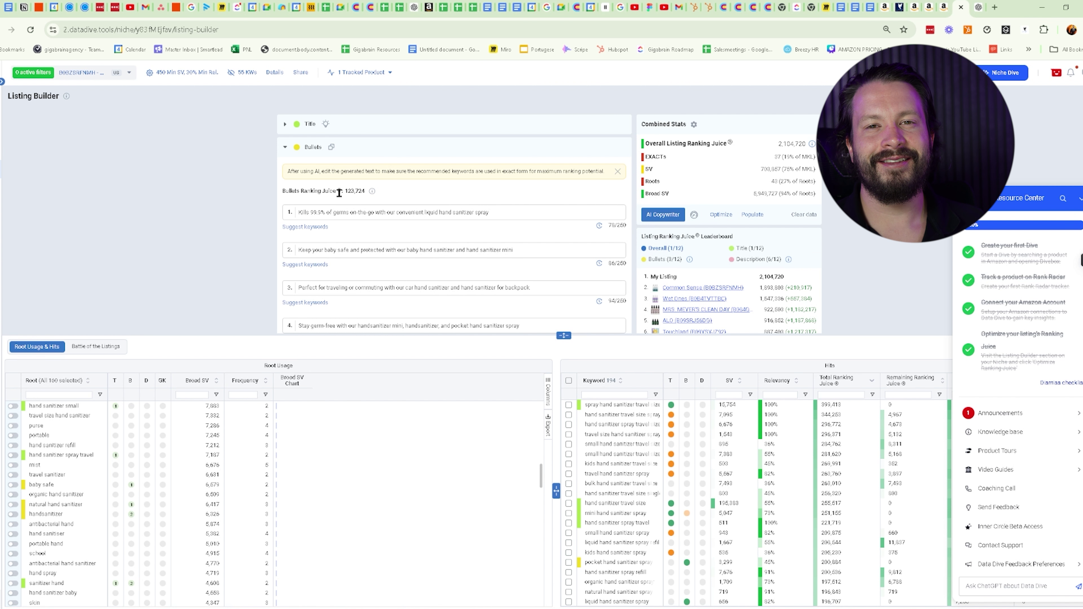
pyautogui.scroll(-5, 87, 459)
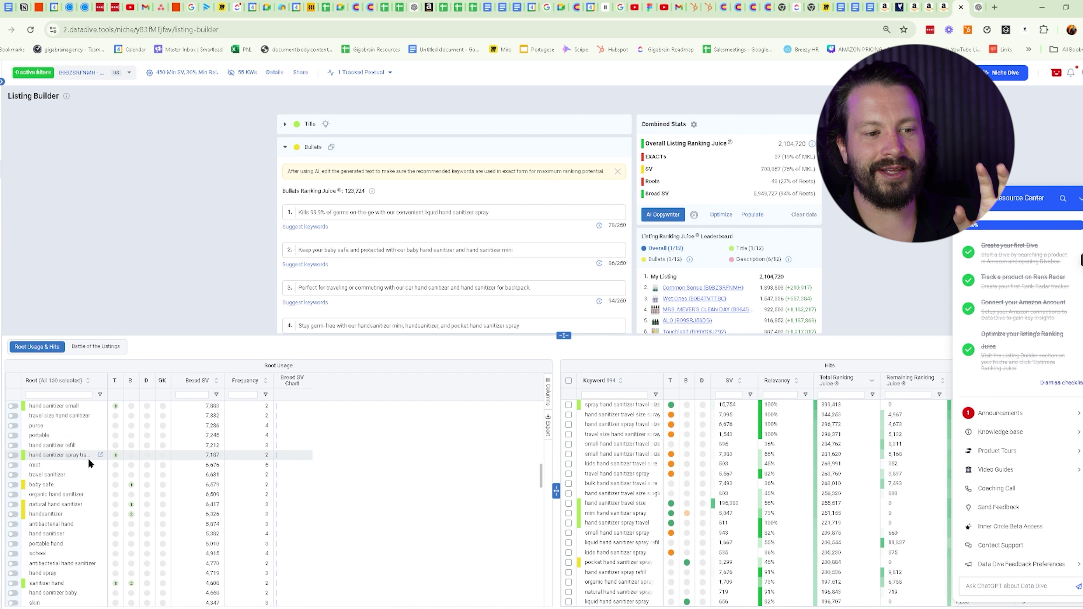
pyautogui.scroll(-2, 123, 485)
pyautogui.scroll(-10, 584, 523)
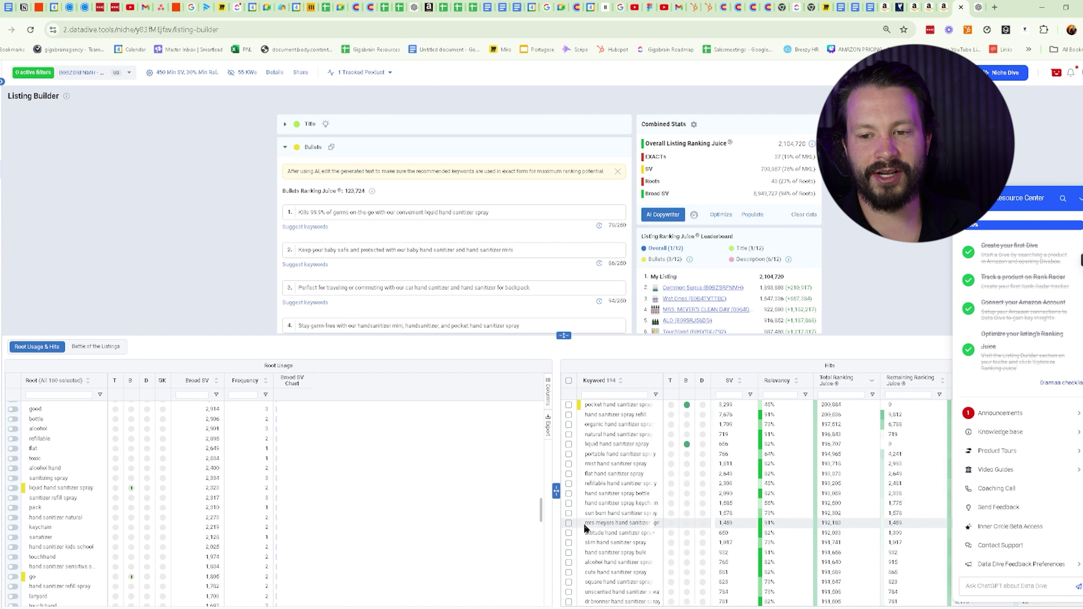
pyautogui.scroll(-4, 458, 202)
pyautogui.scroll(3, 441, 208)
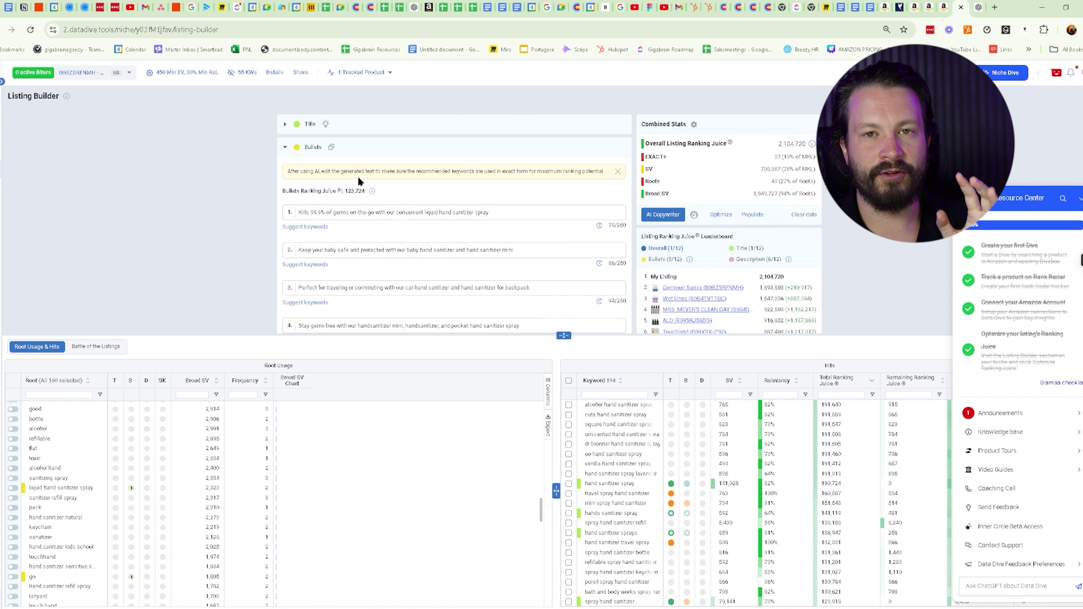
pyautogui.scroll(-6, 358, 176)
# Expand the listing's empty Description and Generic Keywords sections.
pyautogui.click(282, 194)
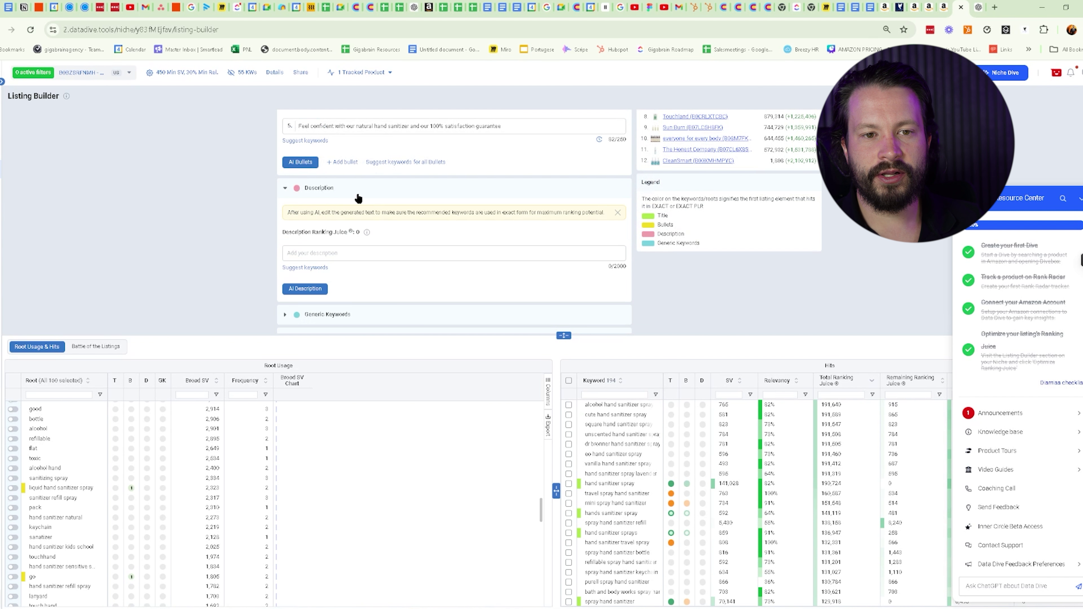
pyautogui.scroll(-1, 360, 201)
pyautogui.scroll(-1, 290, 237)
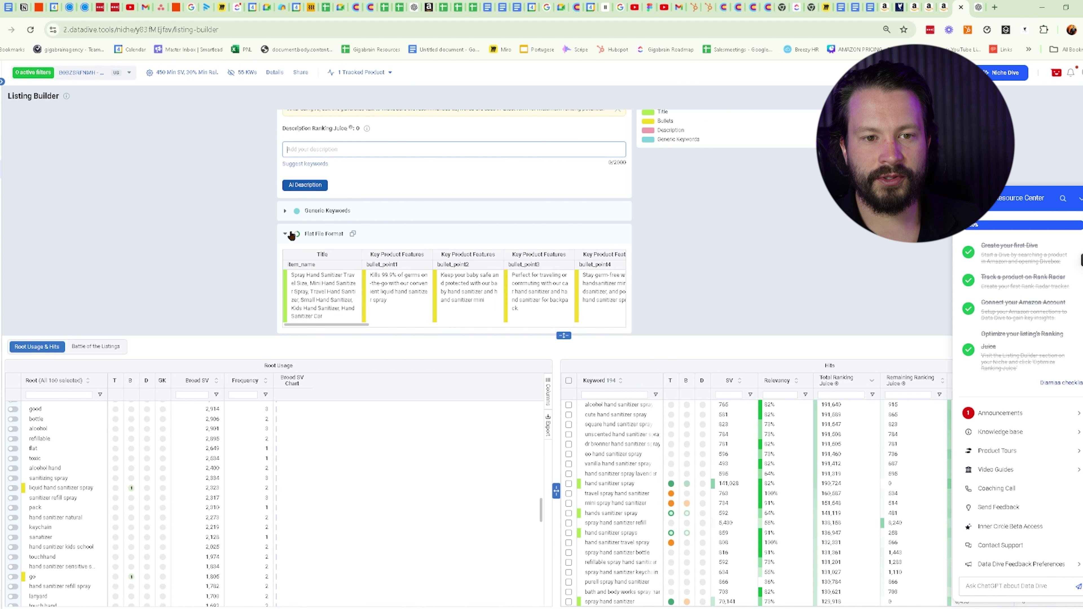
pyautogui.click(286, 212)
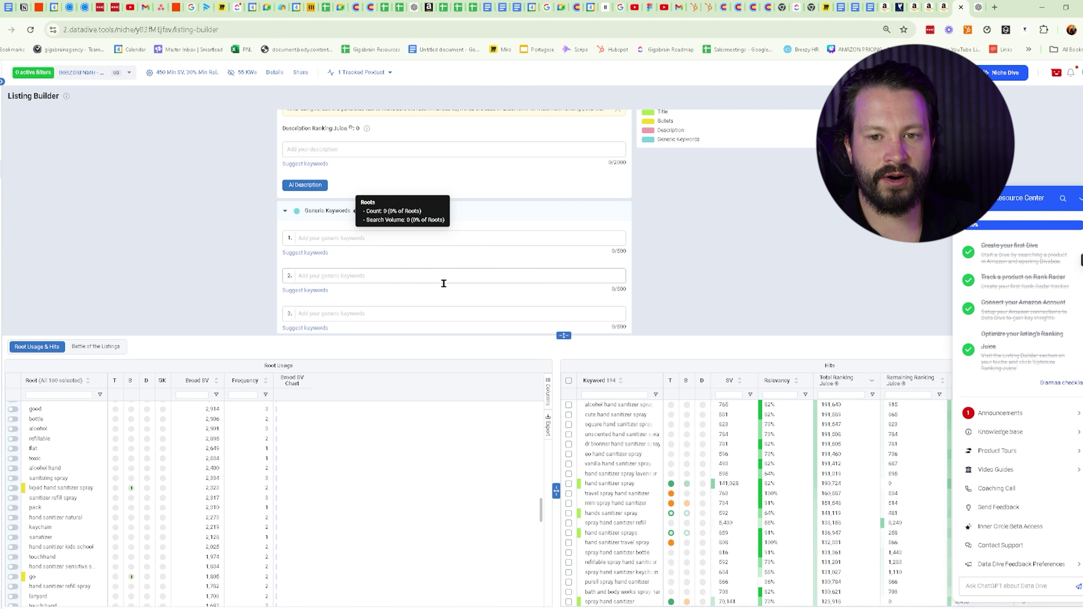
pyautogui.scroll(-4, 444, 283)
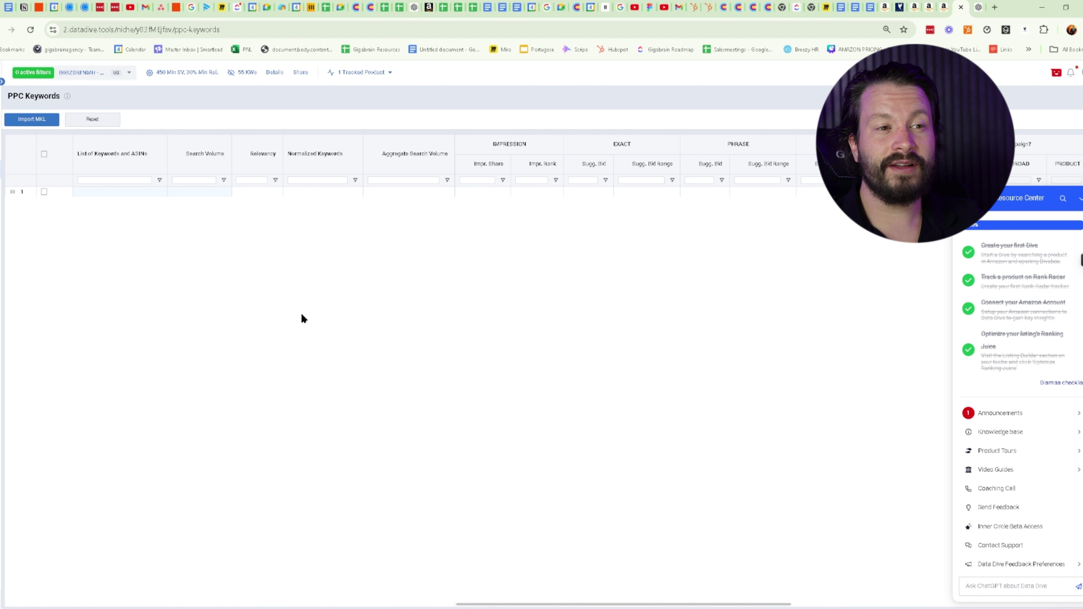
# Go to the Launch area in the DataDive sidebar.
pyautogui.moveTo(24, 137)
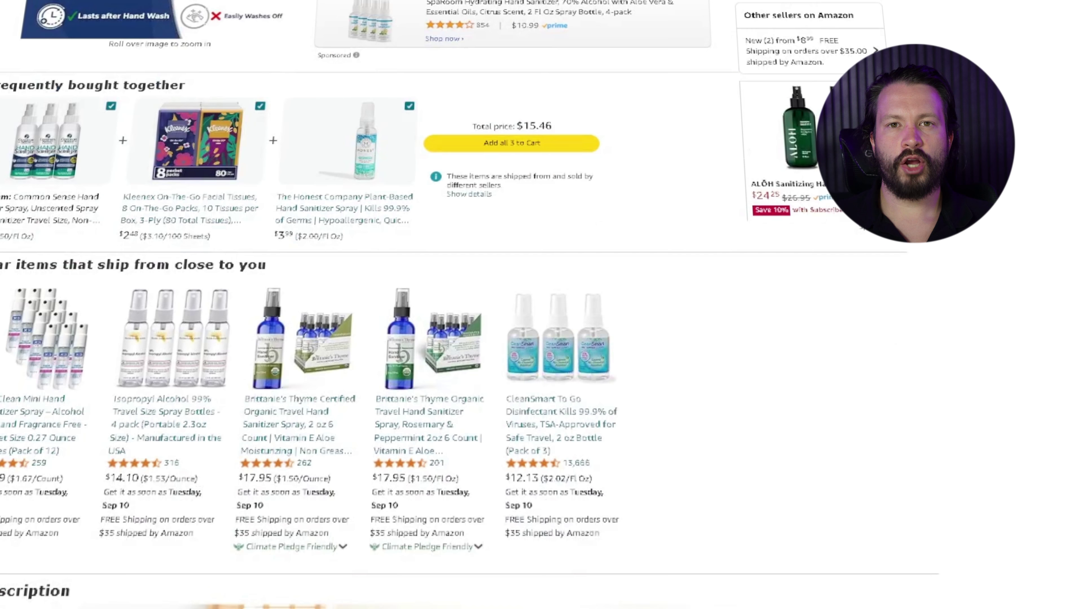
# Review the Product Description tiles, highlighting the 99.99% germs feature text.
pyautogui.scroll(-5, 540, 475)
pyautogui.scroll(-5, 539, 475)
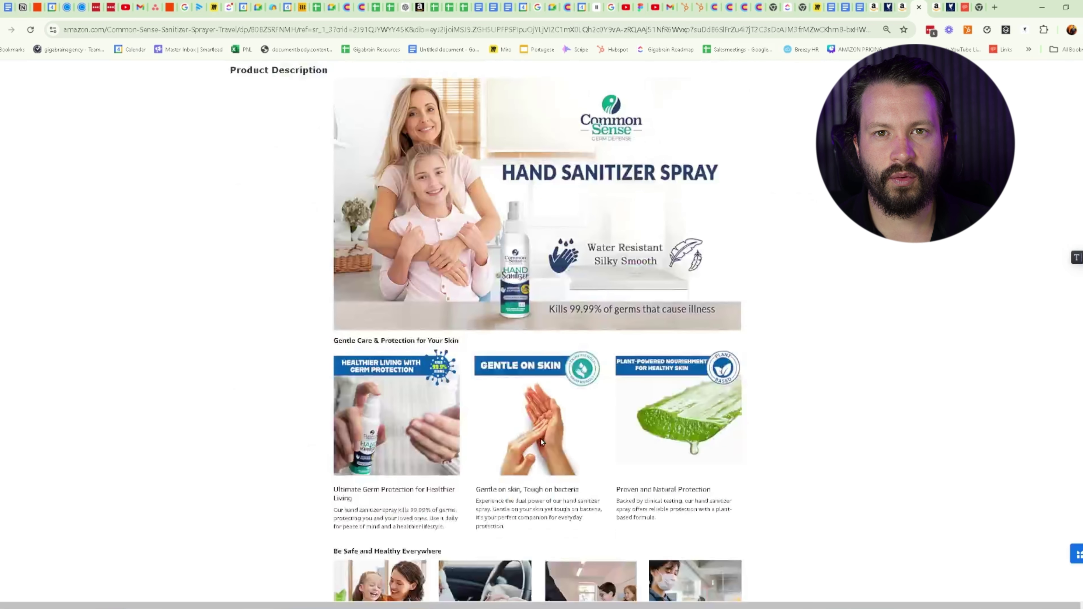
pyautogui.scroll(-4, 558, 316)
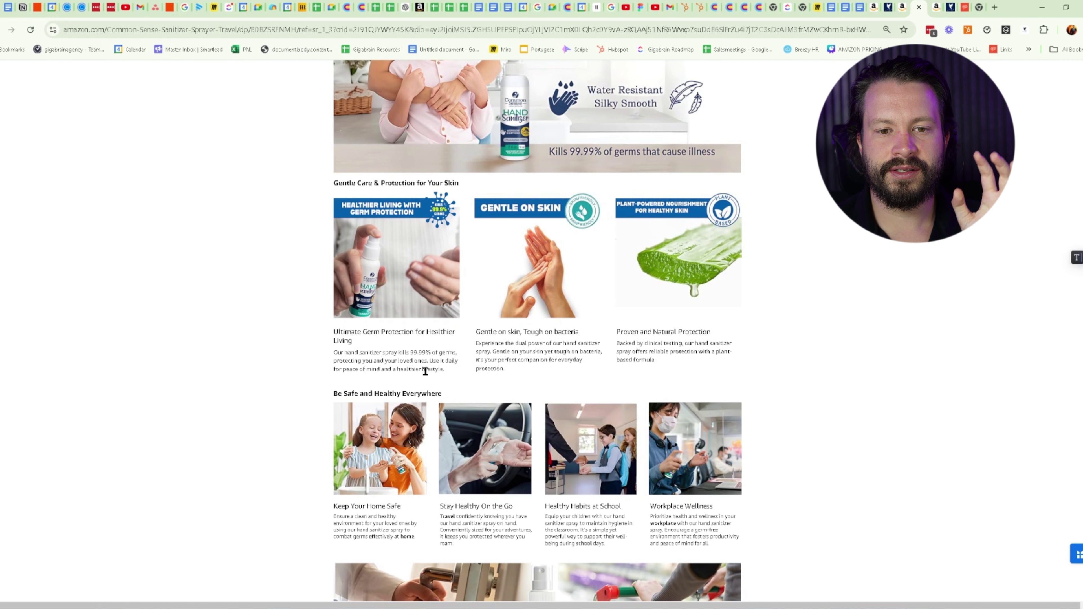
pyautogui.moveTo(424, 360); pyautogui.dragTo(345, 324)
pyautogui.click(345, 340)
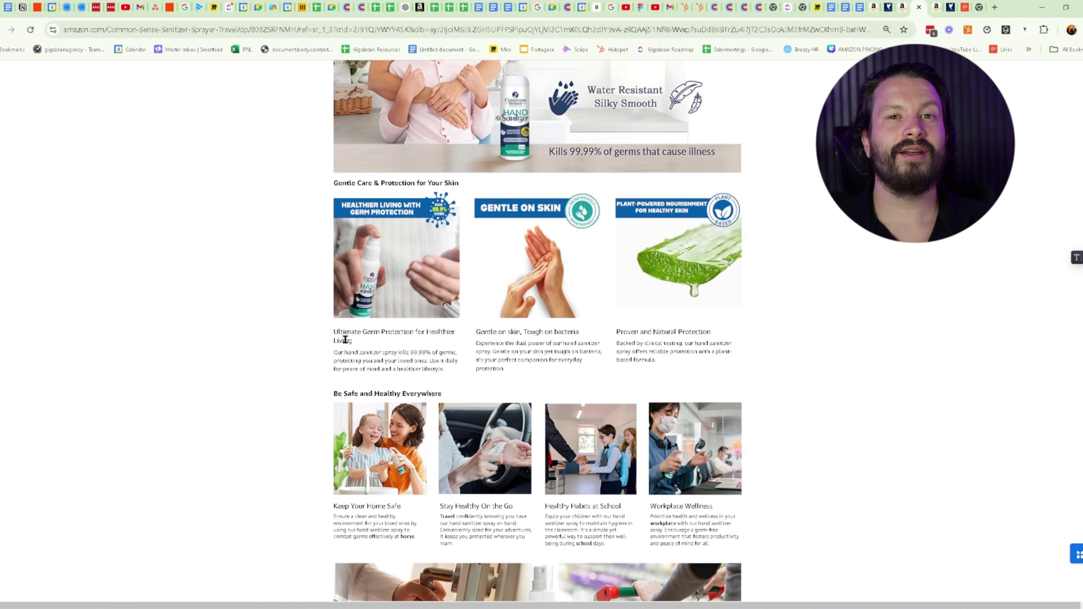
# Scroll down to the six-product comparison chart and the 4.6-star Product details.
pyautogui.scroll(-1, 345, 340)
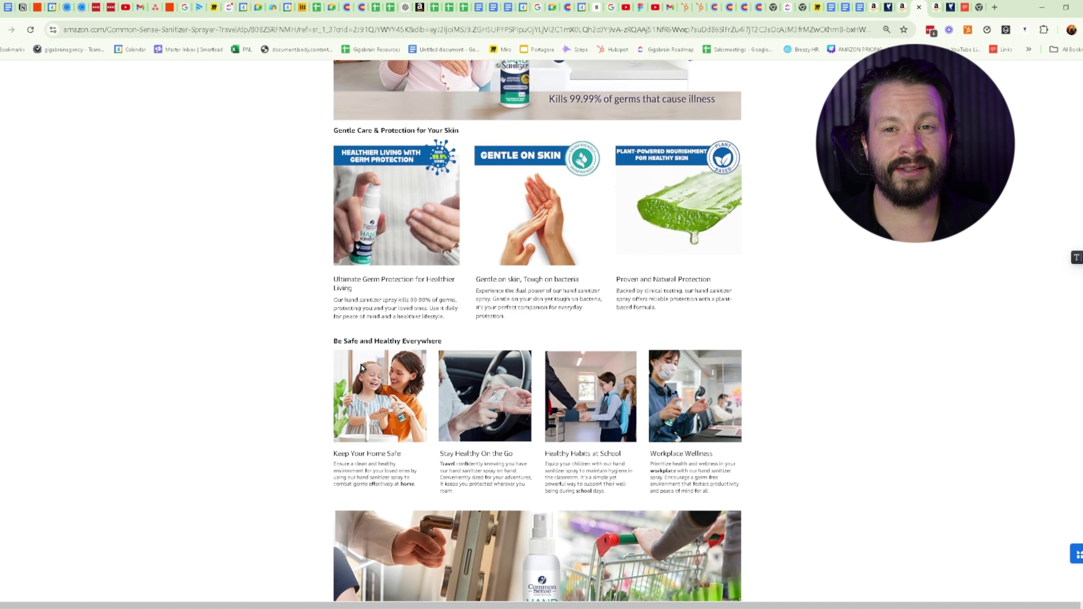
pyautogui.scroll(-3, 361, 368)
pyautogui.scroll(-4, 600, 345)
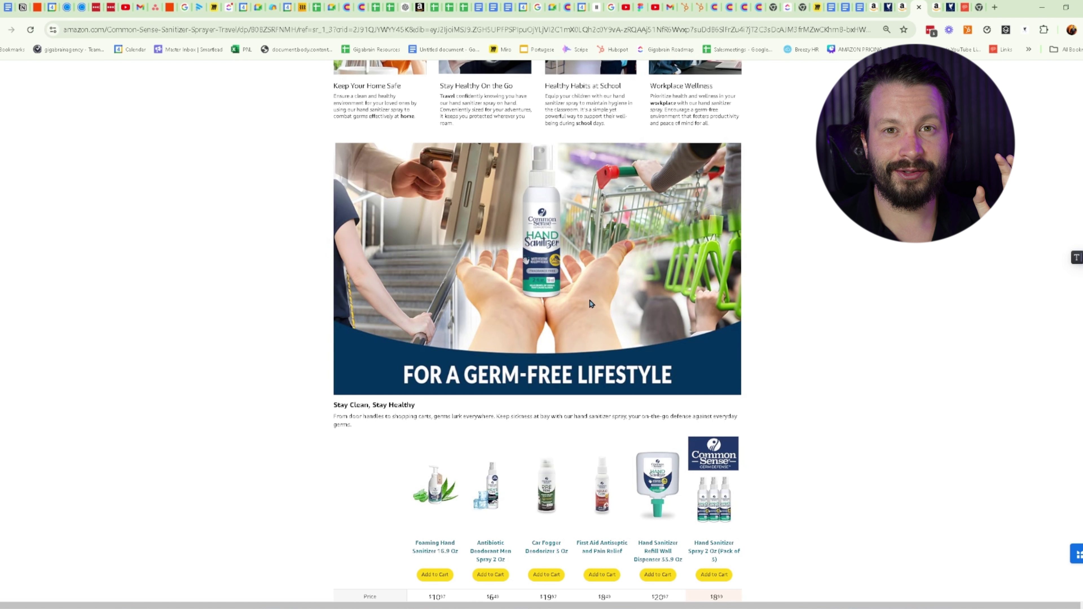
pyautogui.scroll(2, 590, 303)
pyautogui.scroll(7, 590, 301)
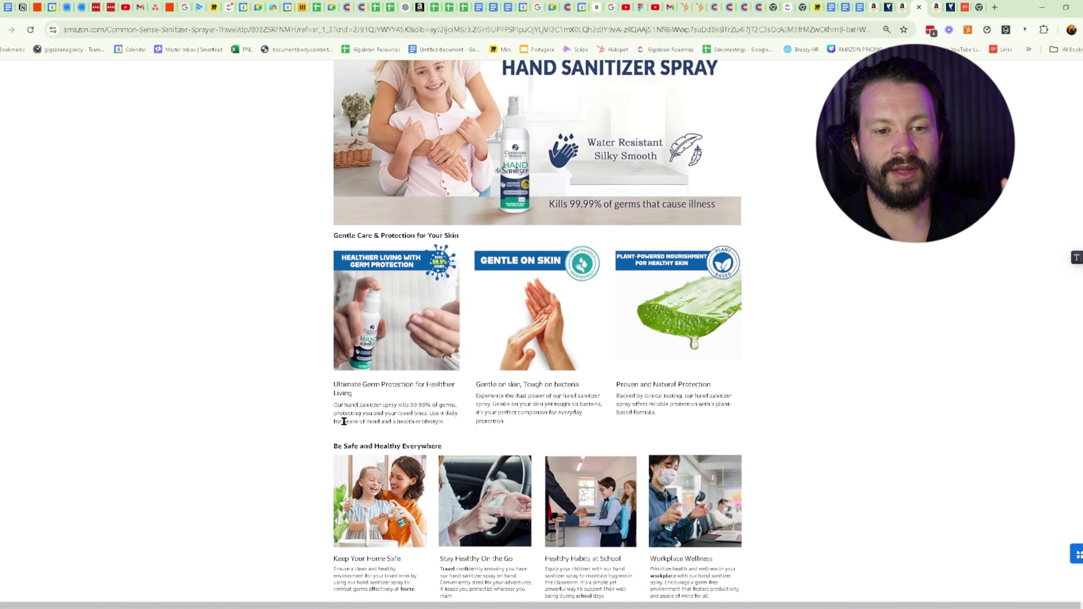
pyautogui.scroll(-3, 548, 419)
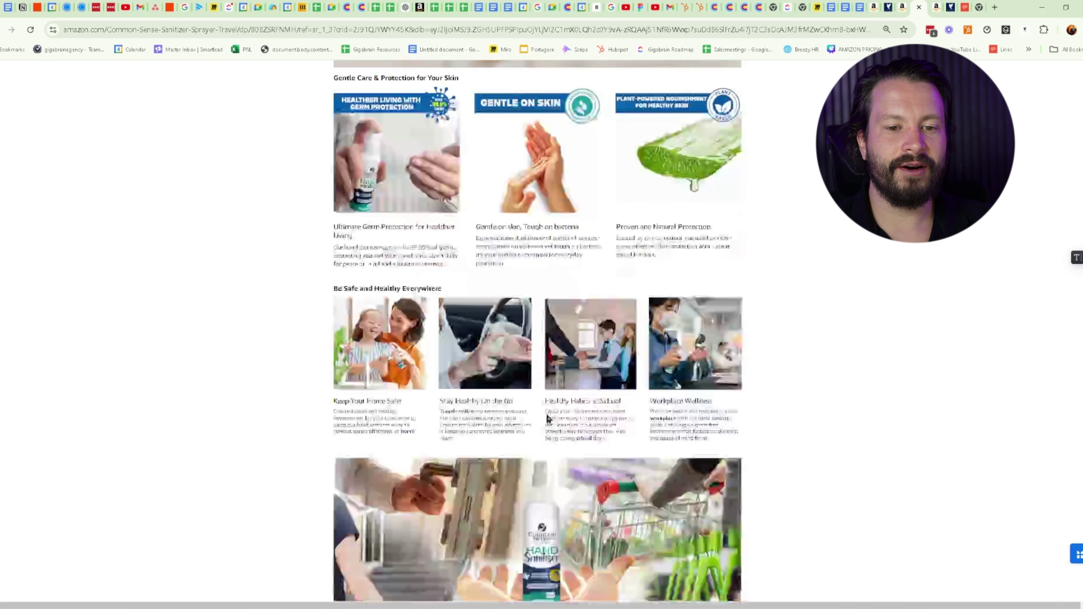
pyautogui.scroll(-11, 548, 418)
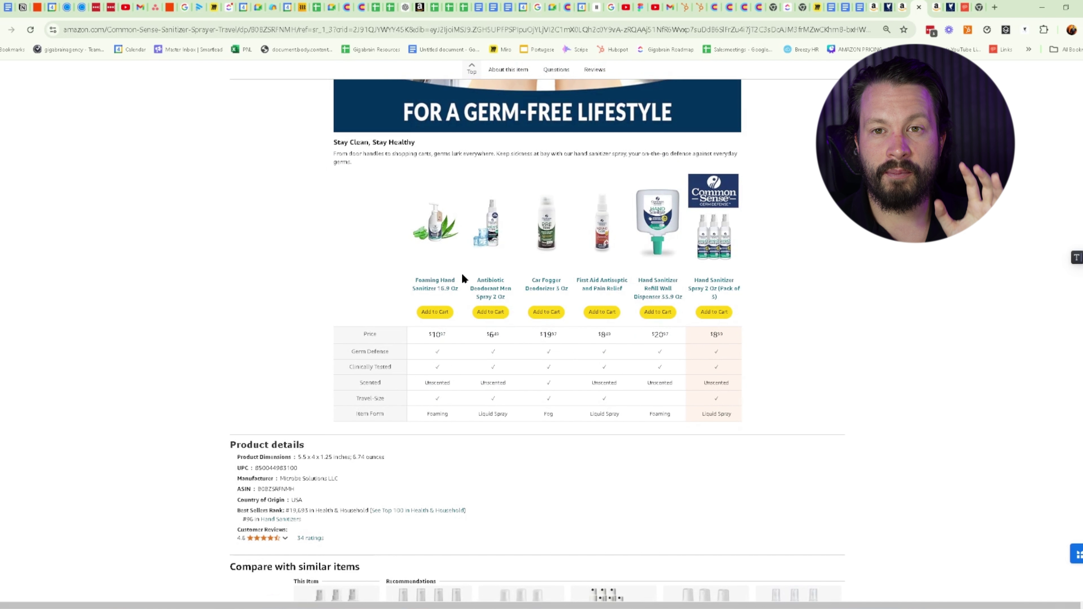
pyautogui.moveTo(365, 333); pyautogui.dragTo(405, 425)
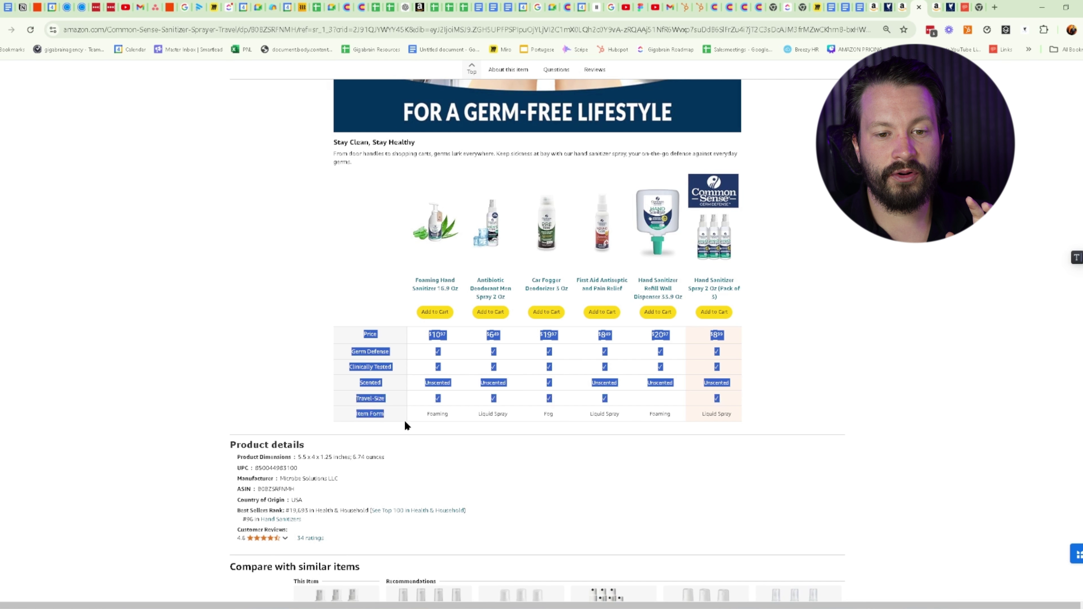
pyautogui.click(393, 401)
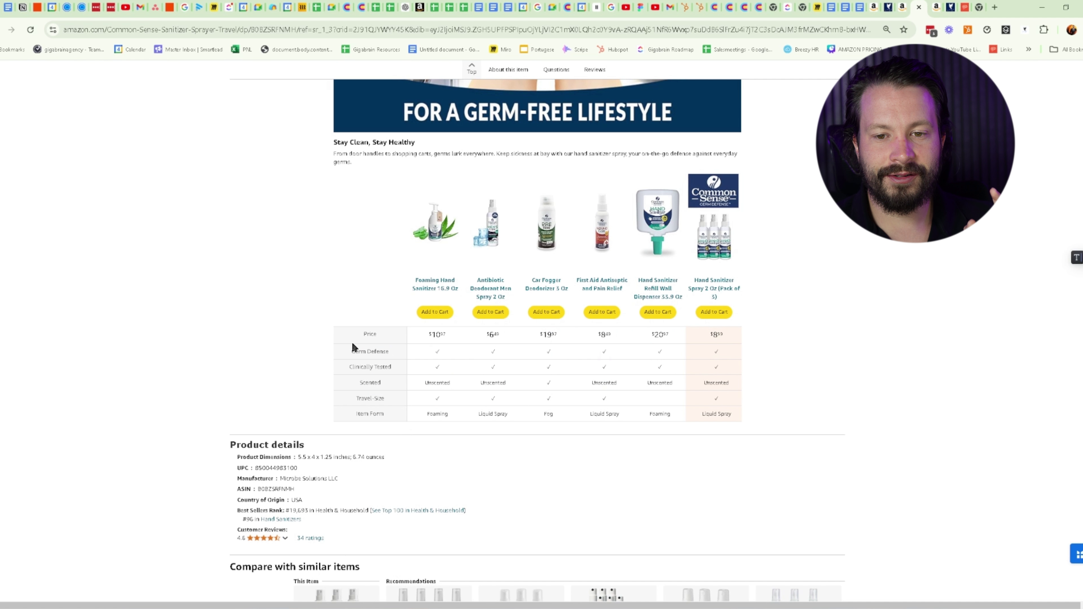
pyautogui.click(365, 370)
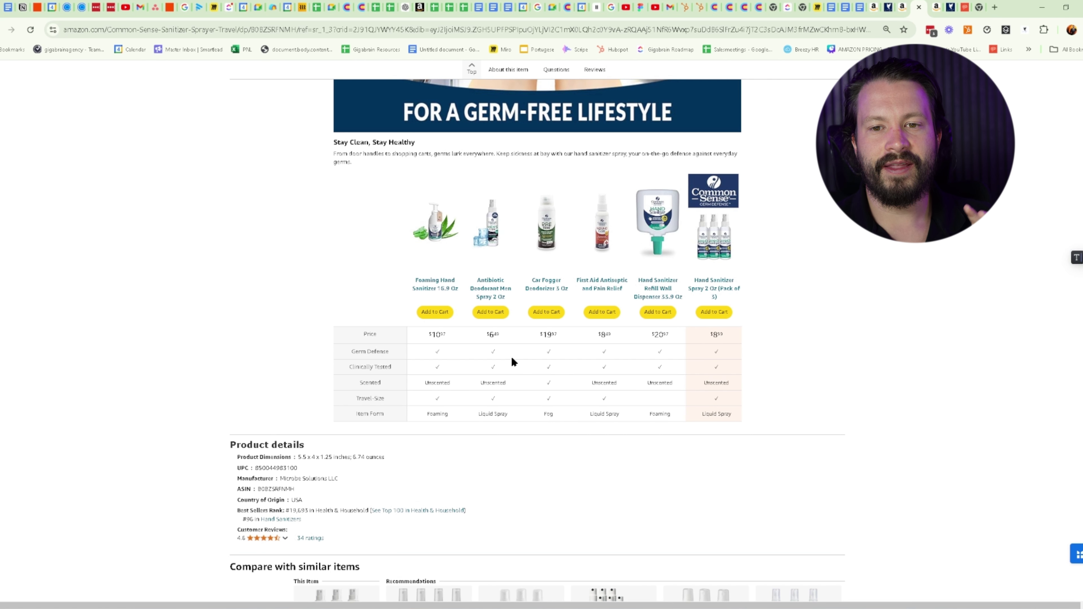